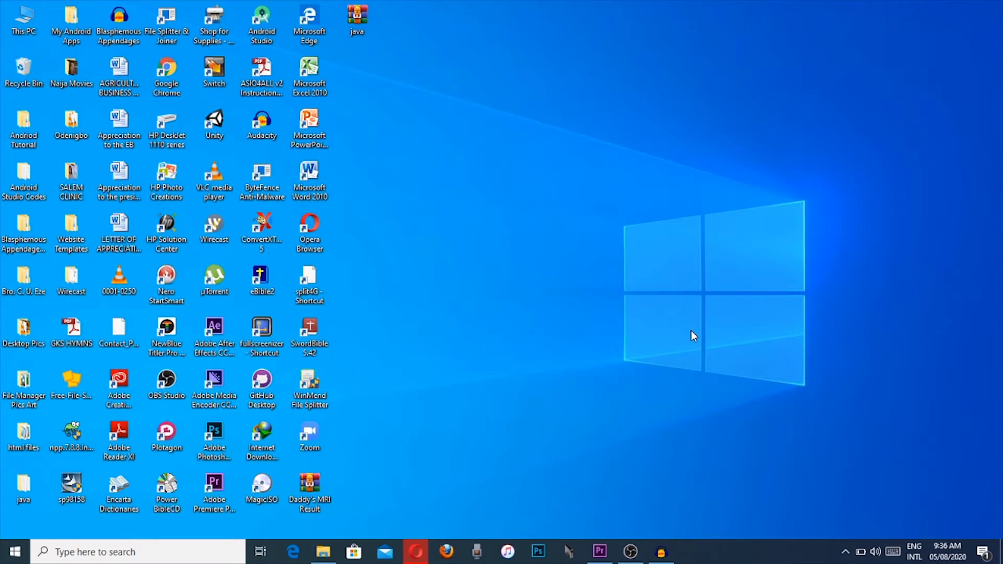
Launch Wirecast, create an empty document and maximize its window.
double_click(220, 235)
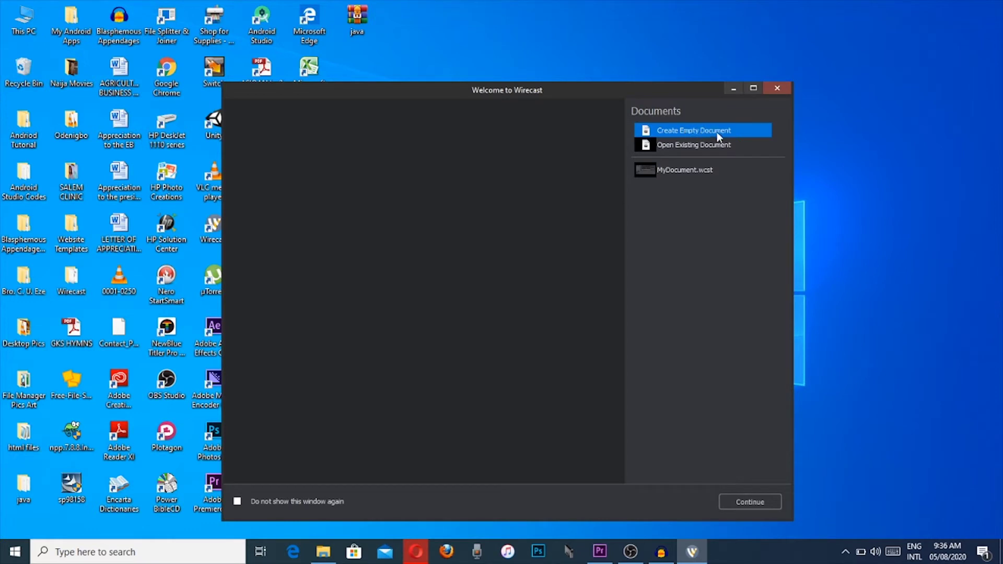
left_click(694, 170)
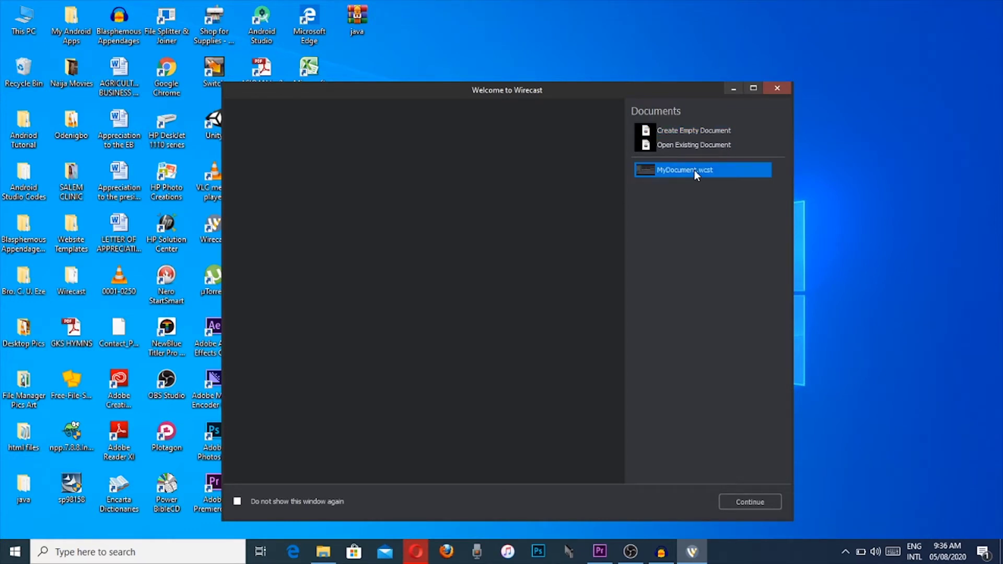
left_click(703, 130)
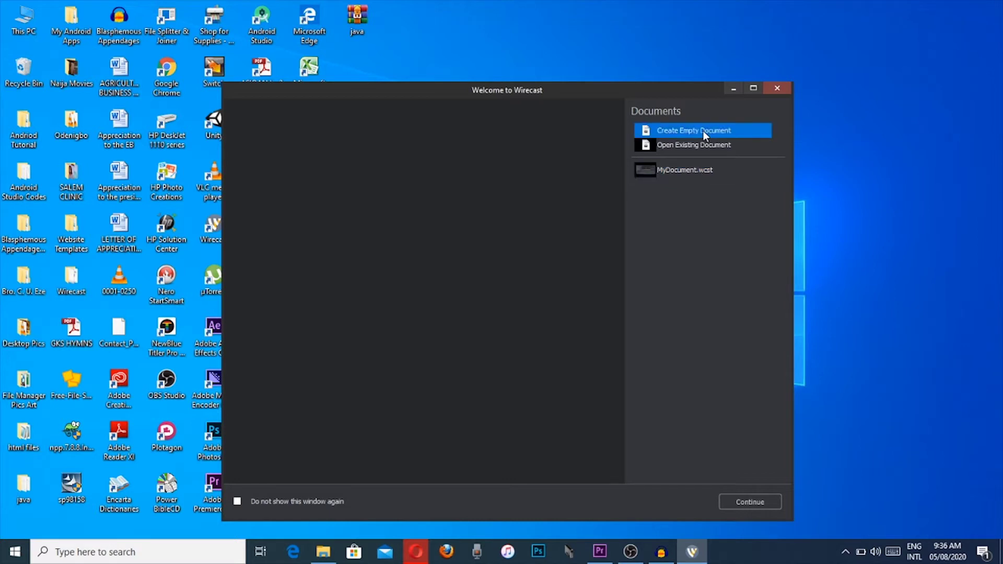
left_click(747, 502)
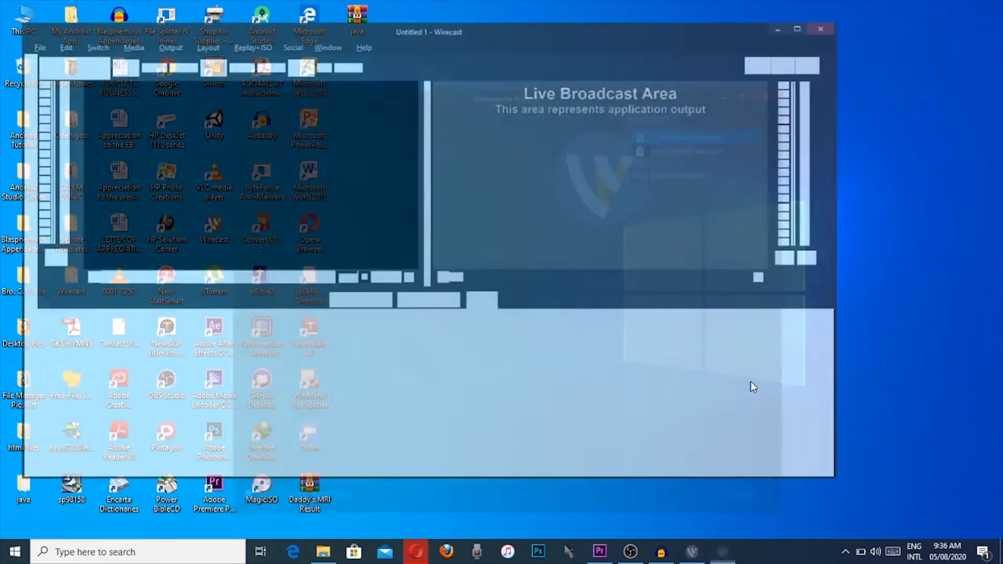
left_click(803, 27)
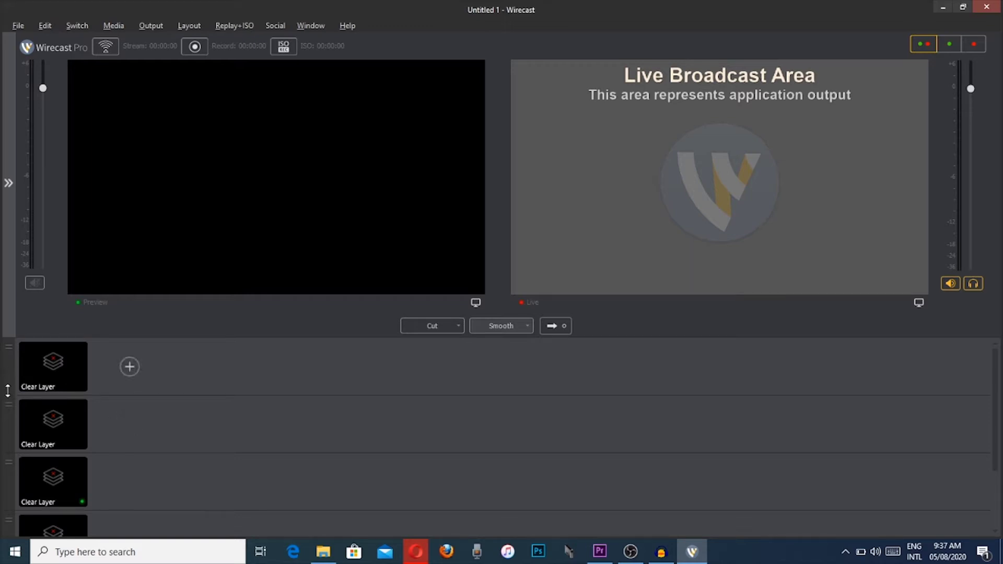
Shrink the row height of all five master layers so they all fit in view together.
left_click_drag(8, 391, 10, 359)
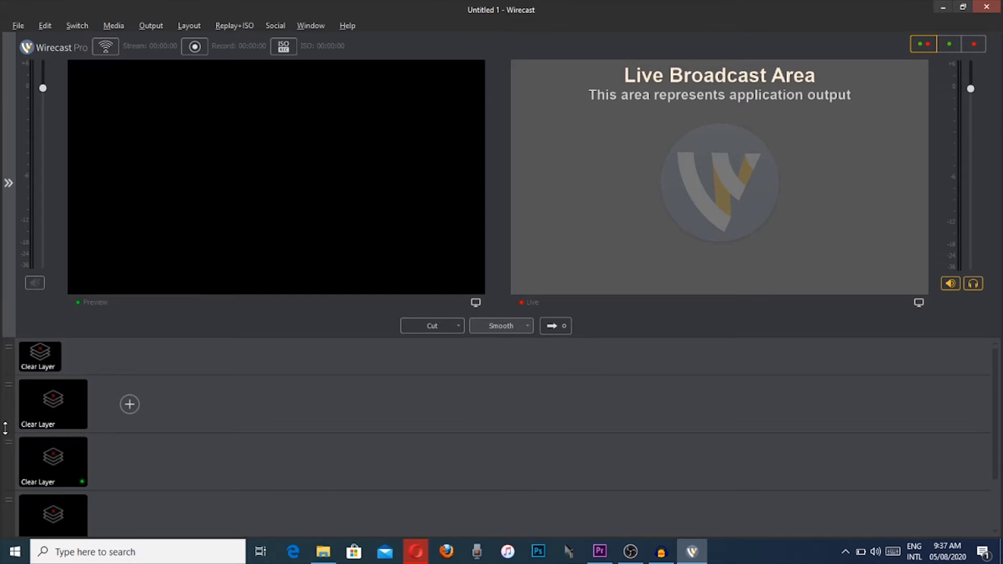
left_click_drag(5, 428, 9, 405)
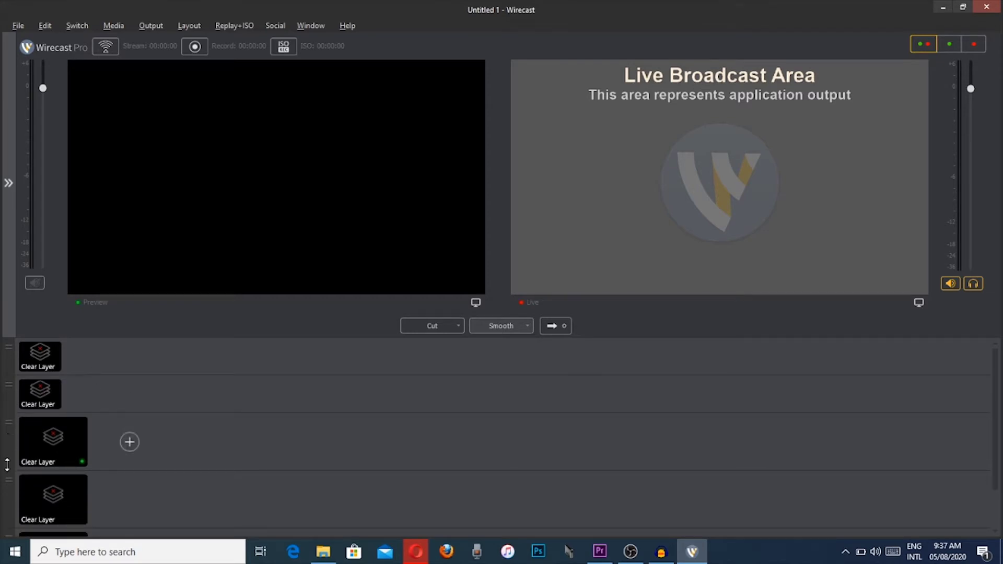
left_click_drag(7, 465, 8, 451)
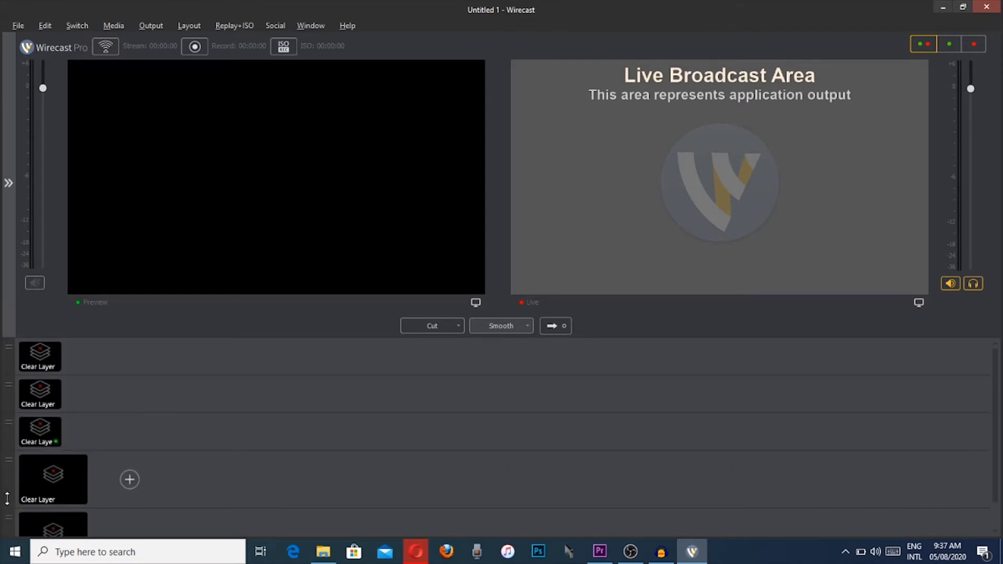
left_click_drag(6, 499, 12, 469)
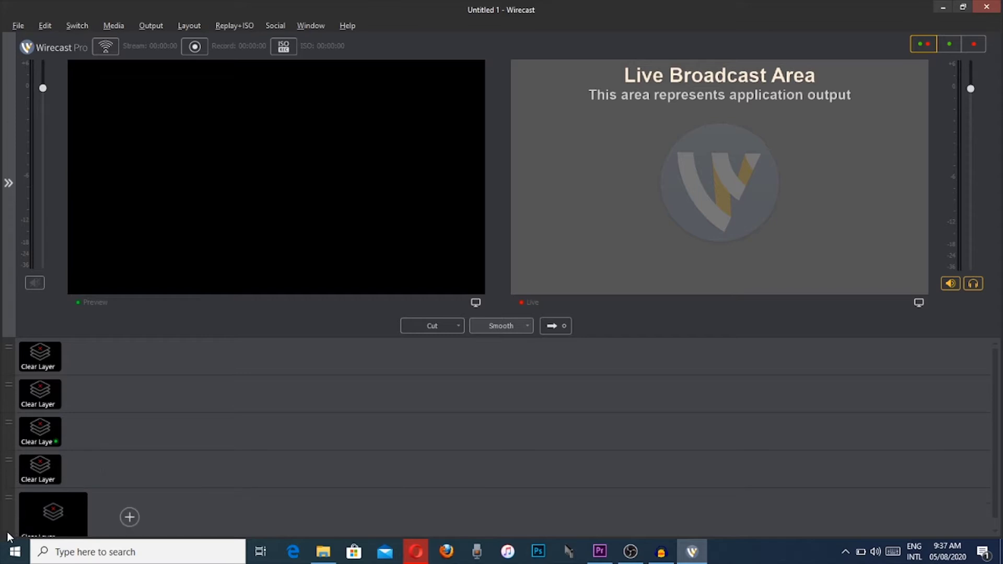
left_click_drag(7, 536, 11, 513)
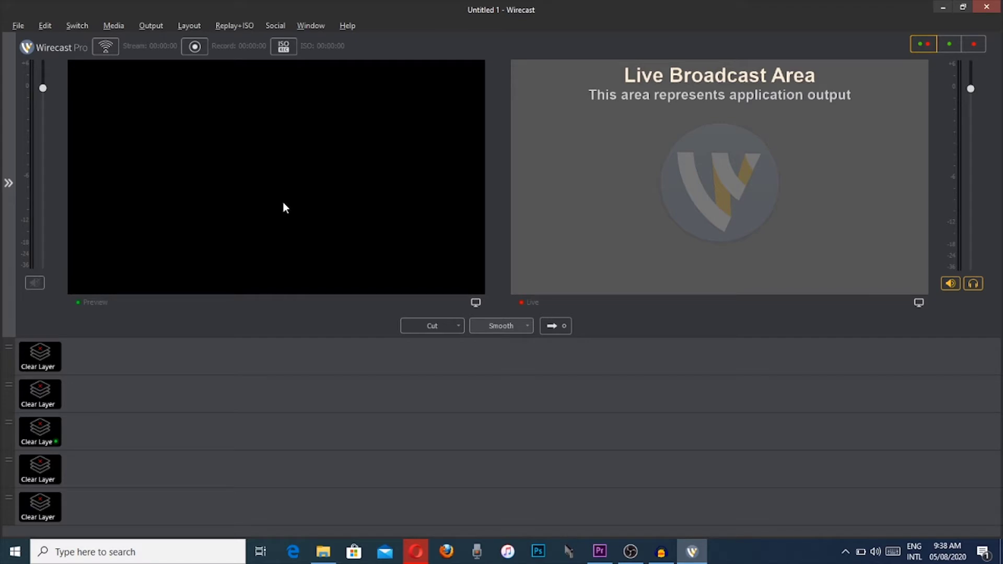
left_click(91, 508)
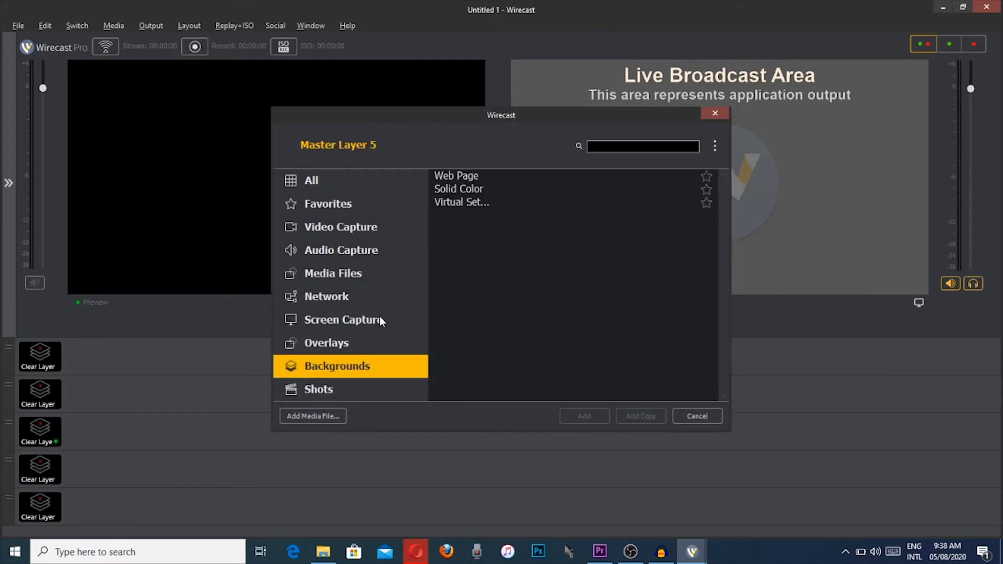
left_click(354, 229)
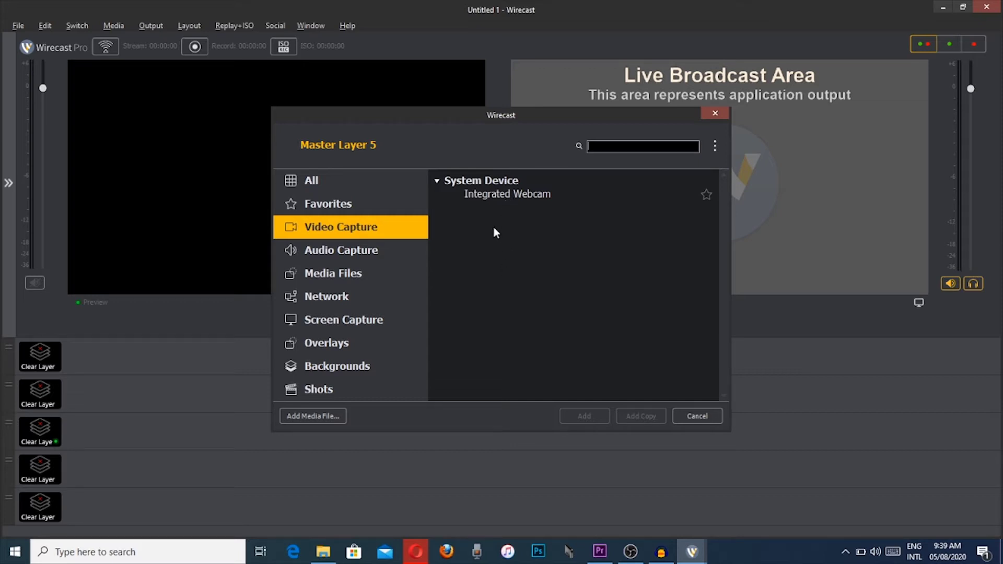
left_click(508, 196)
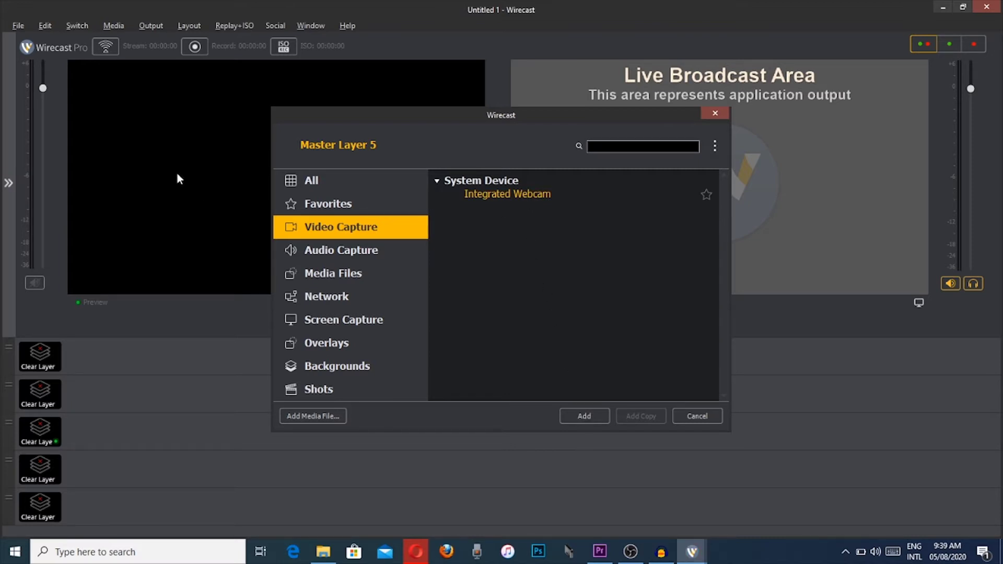
left_click(688, 412)
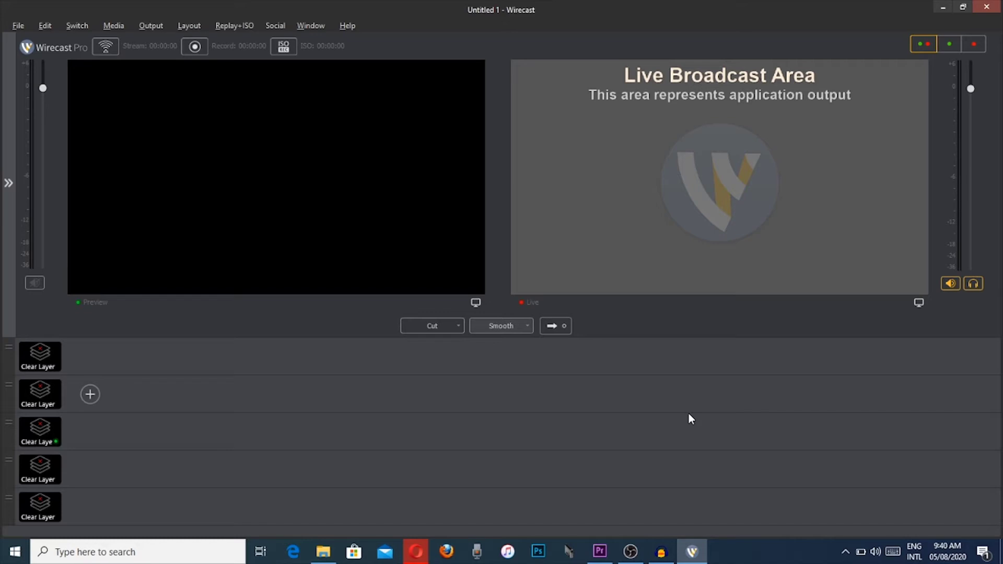
Add the "City Set - Front" virtual set as a background shot on Master Layer 5.
left_click(90, 507)
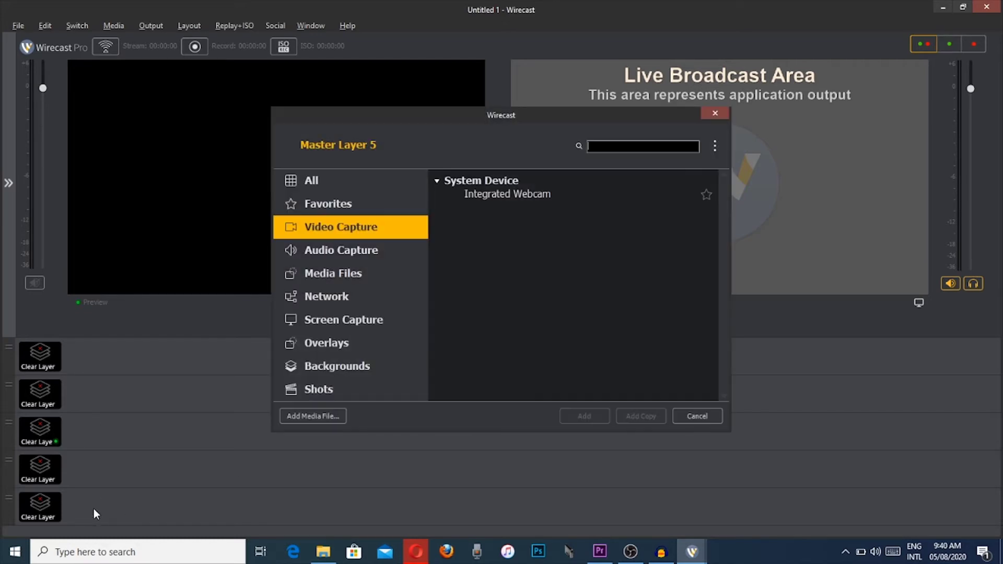
left_click(350, 368)
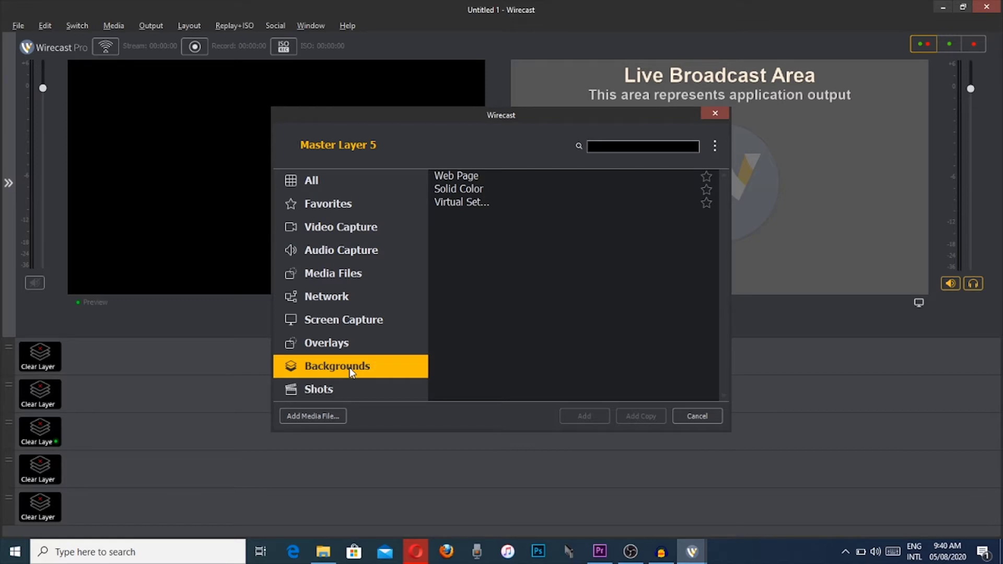
left_click(460, 206)
left_click(584, 417)
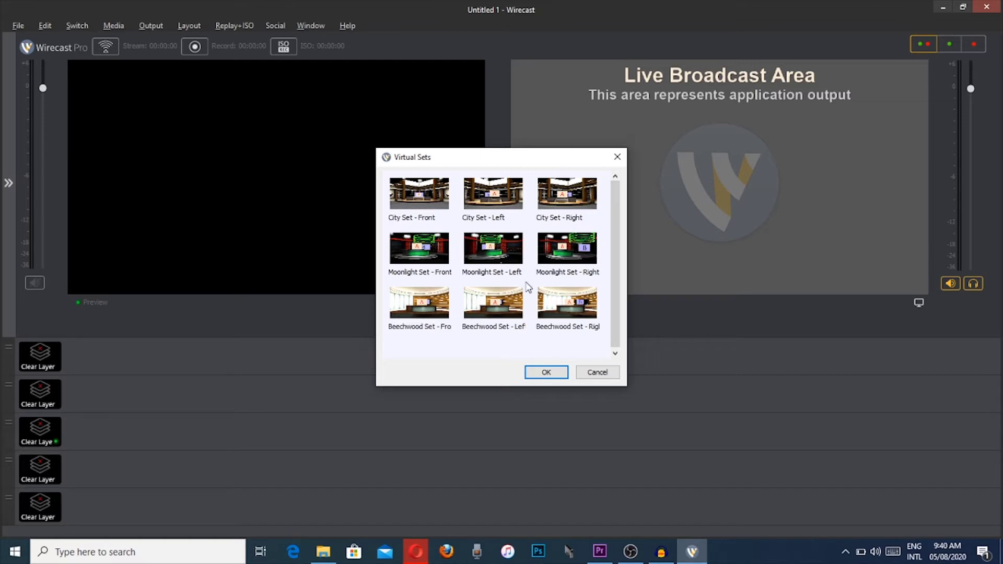
double_click(423, 192)
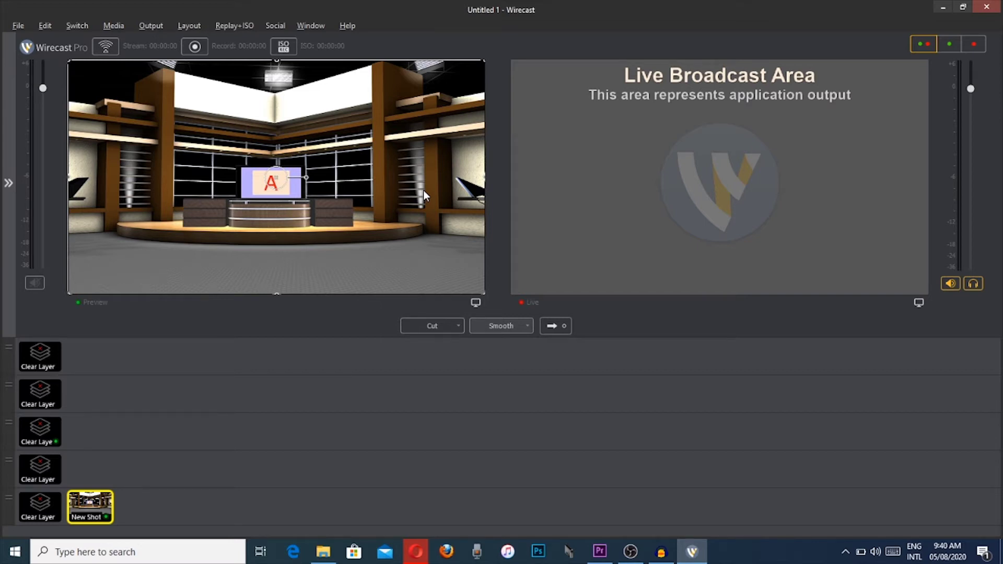
Open the virtual set shot's layer properties and scale its Set Foreground layer to 103.7%.
double_click(381, 158)
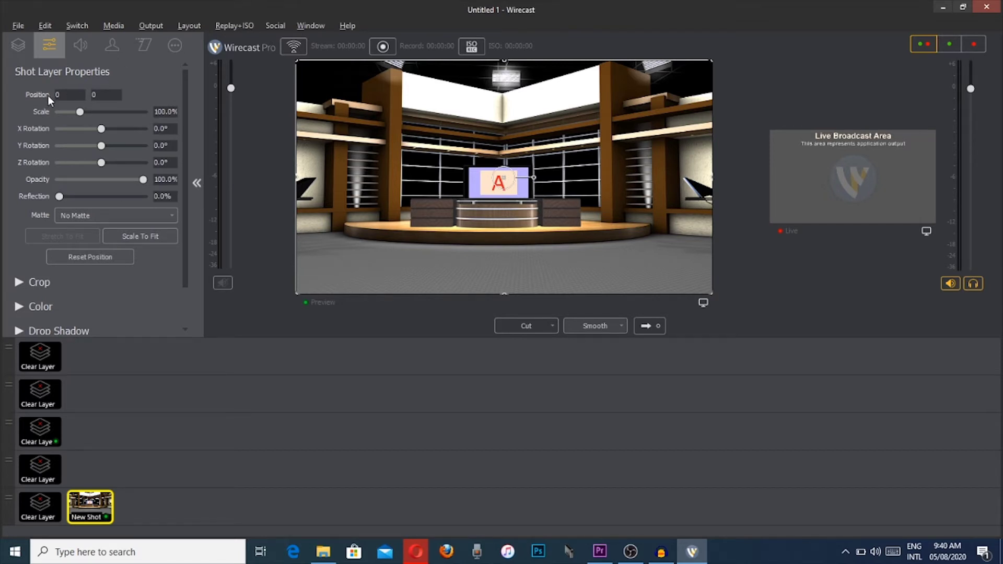
mouse_move(77, 112)
left_mouse_down()
mouse_move(54, 114)
mouse_move(82, 112)
left_mouse_up()
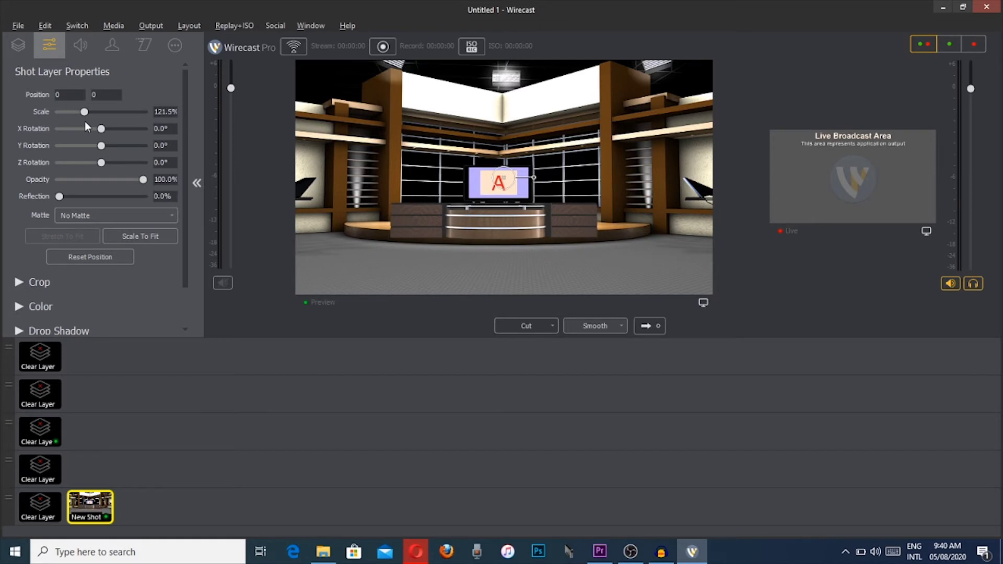
left_click_drag(84, 122, 80, 121)
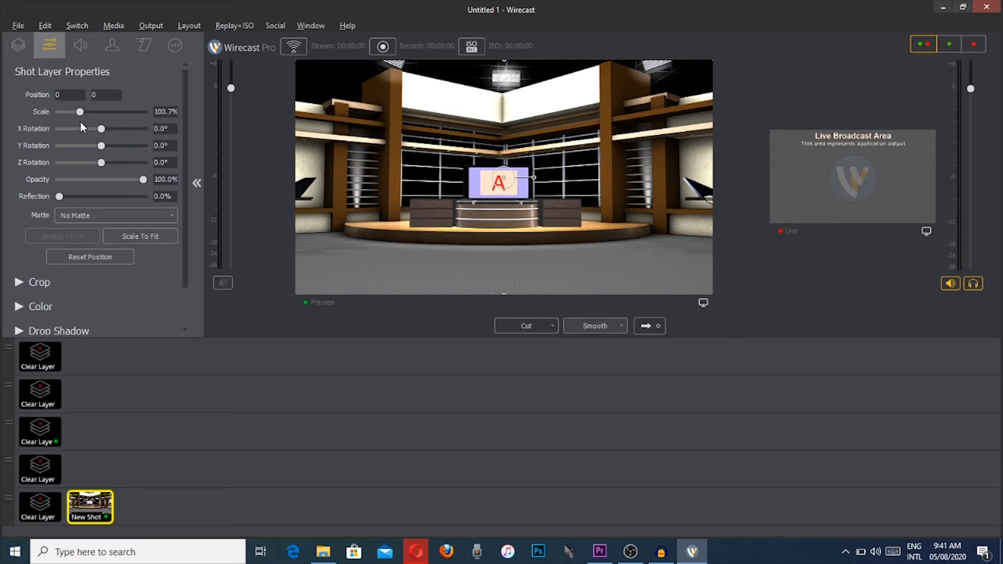
left_click_drag(80, 122, 81, 127)
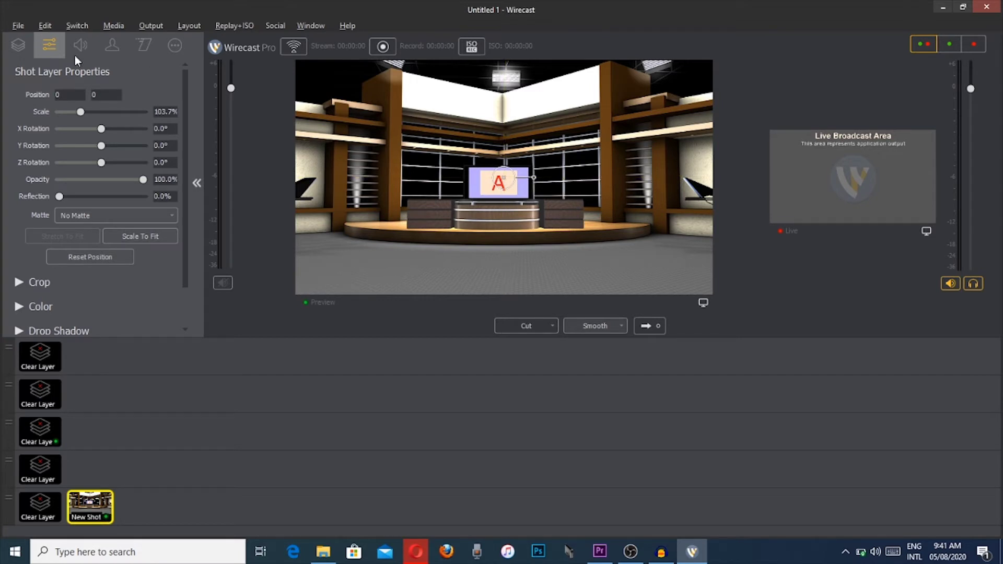
Remove the A Placeholder and B Placeholder layers from the virtual set shot.
left_click(18, 46)
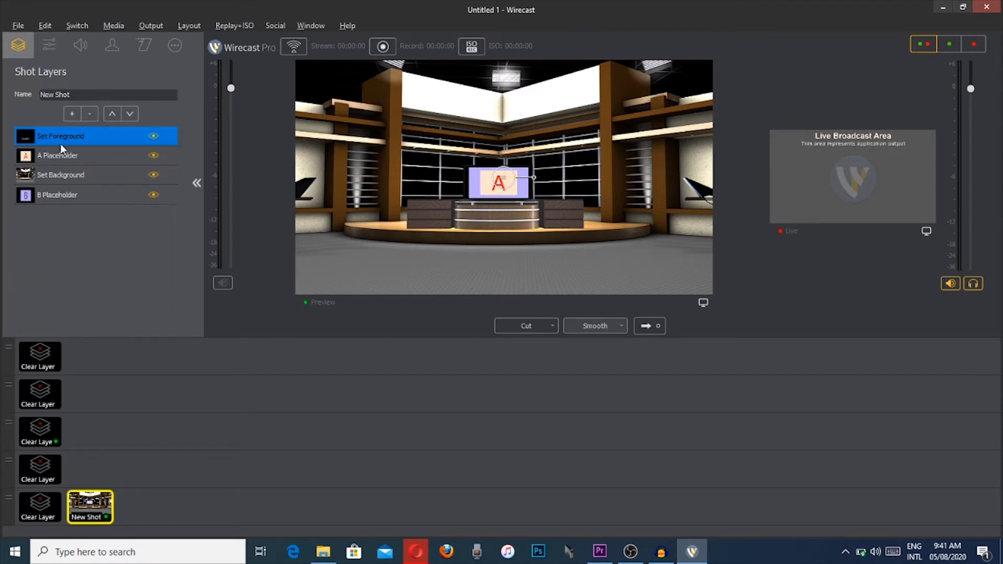
left_click(63, 160)
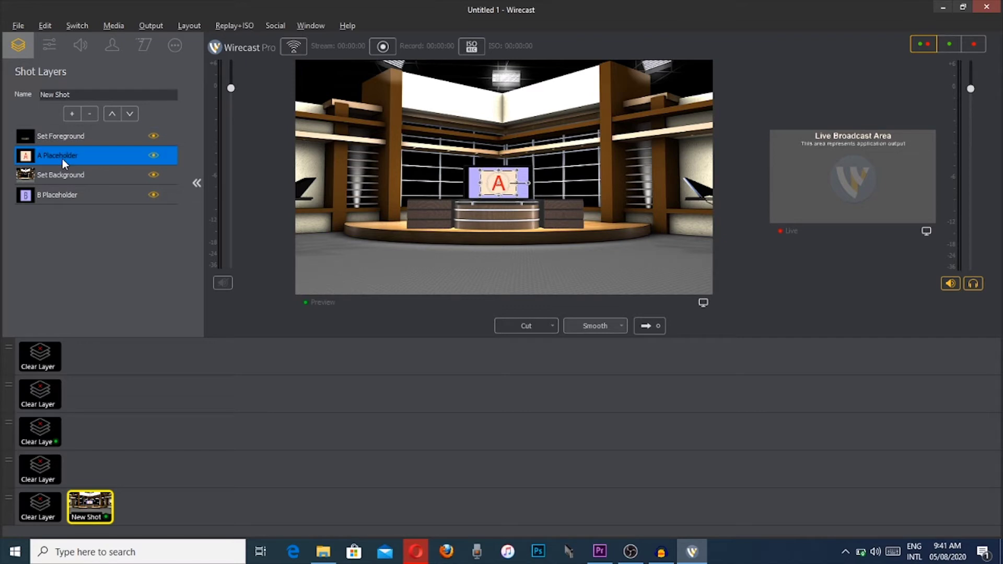
left_click(90, 114)
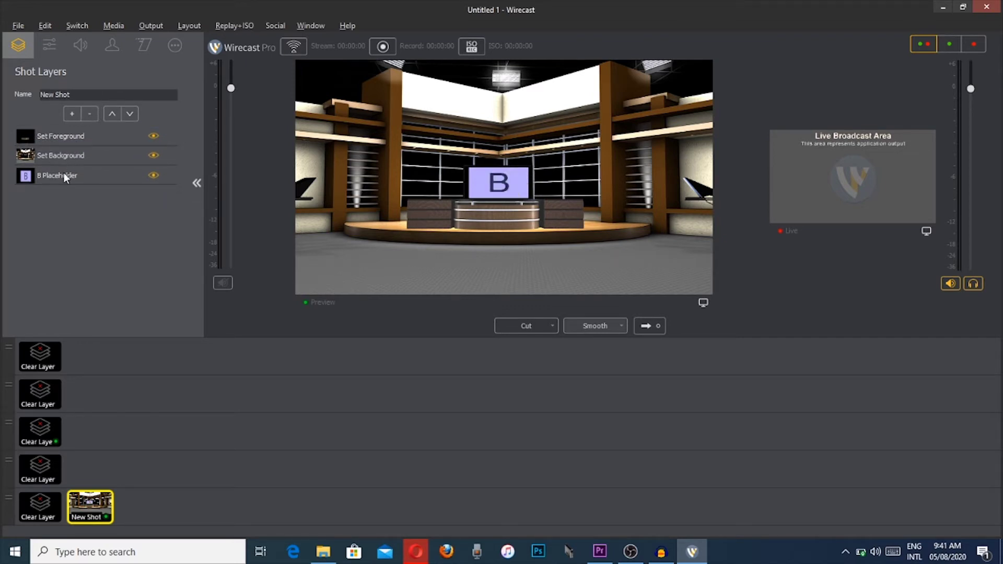
left_click(64, 177)
left_click(92, 112)
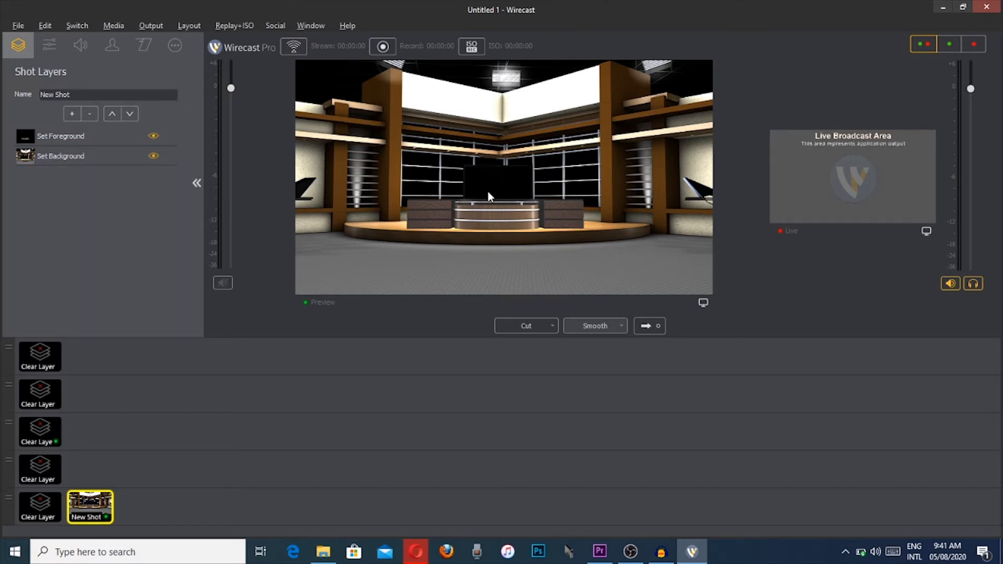
Scale the shot's Set Background layer to 106.7%.
left_click(77, 155)
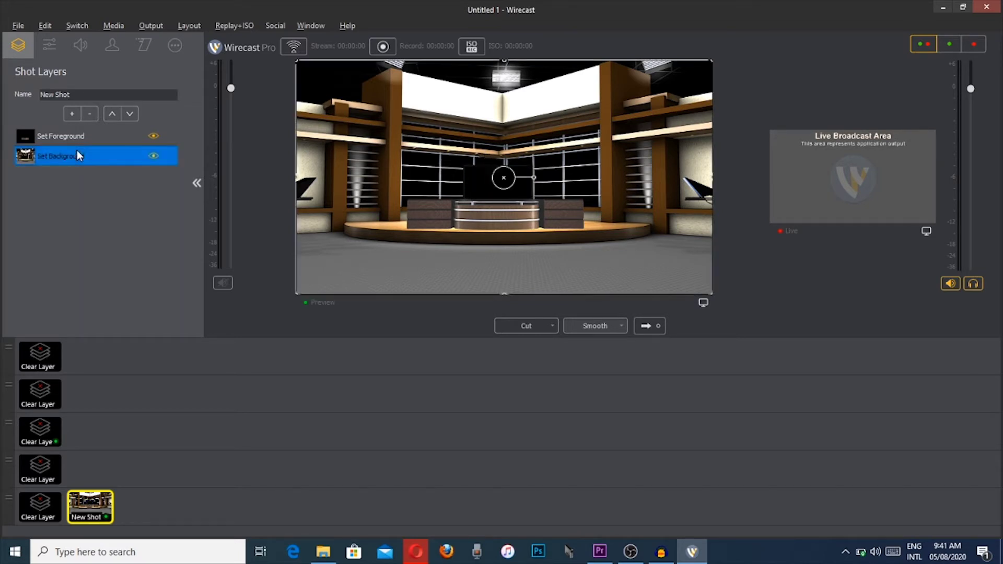
left_click(47, 47)
mouse_move(80, 112)
left_mouse_down()
mouse_move(110, 115)
mouse_move(39, 121)
mouse_move(113, 125)
mouse_move(82, 124)
left_mouse_up()
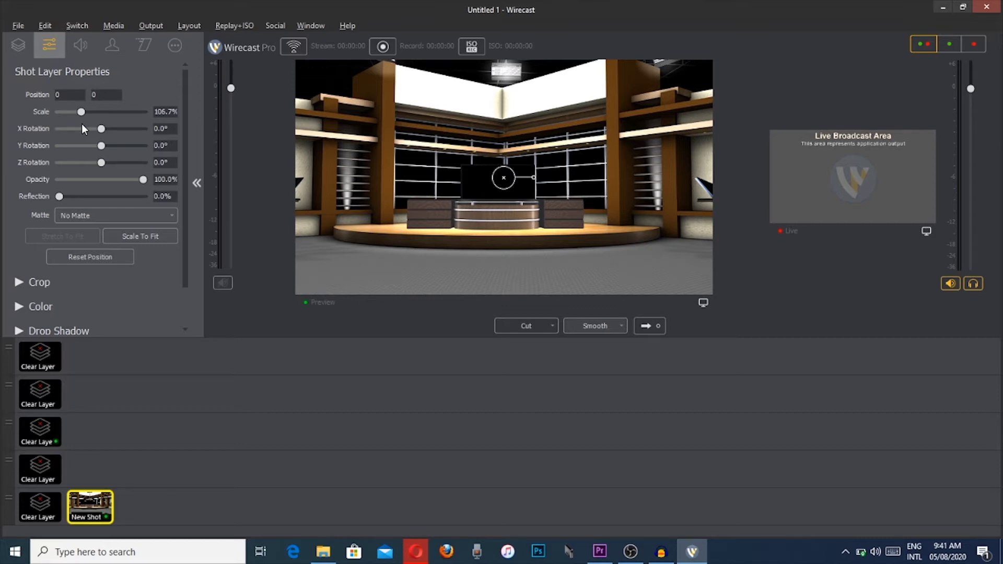
Add the "kayztech logo" image from disk to Master Layer 4 and place it in the upper-right corner of the preview frame.
mouse_move(524, 394)
left_click(90, 469)
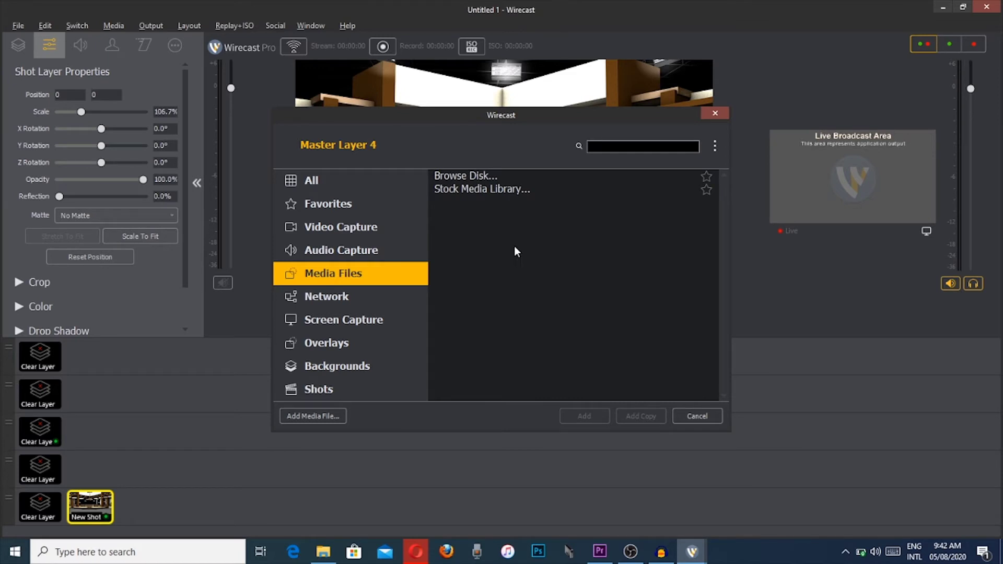
left_click(484, 176)
left_click(596, 415)
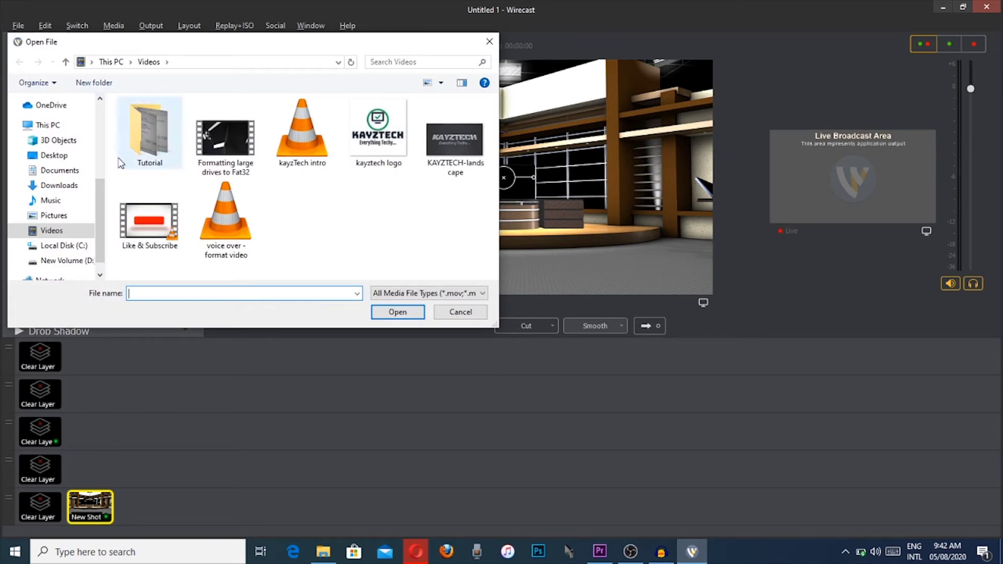
double_click(393, 130)
left_click_drag(508, 174, 678, 94)
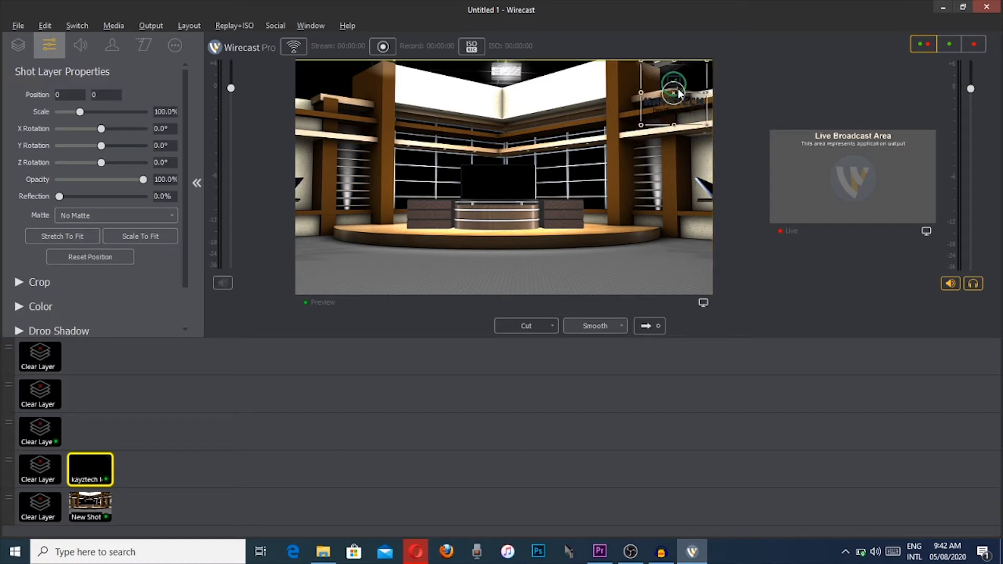
Select the virtual set shot and send the preview composition to the live output with the Smooth transition.
left_click(674, 252)
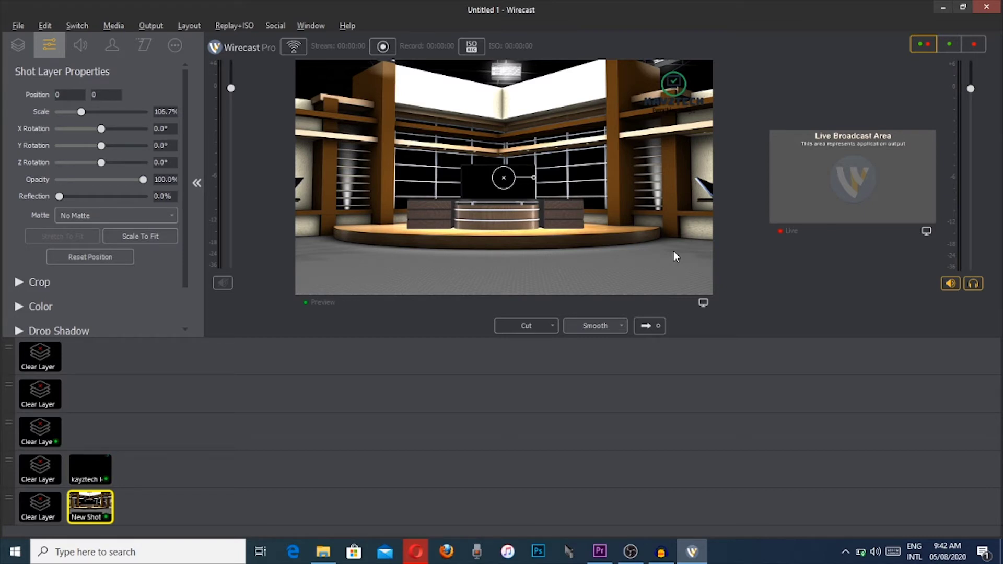
left_click(648, 326)
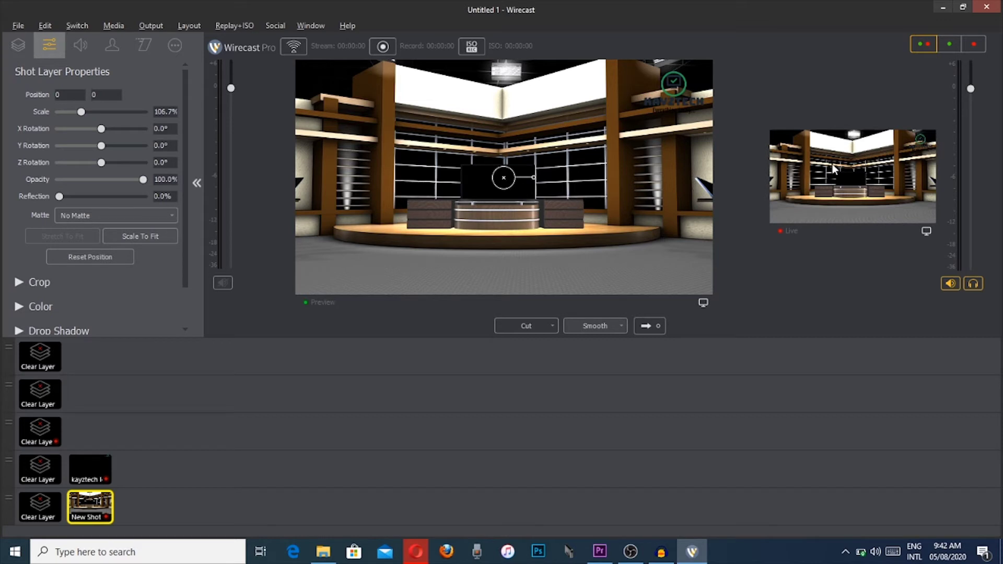
mouse_move(789, 233)
Add a Midnight Title overlay to Master Layer 3.
mouse_move(90, 432)
left_click(90, 433)
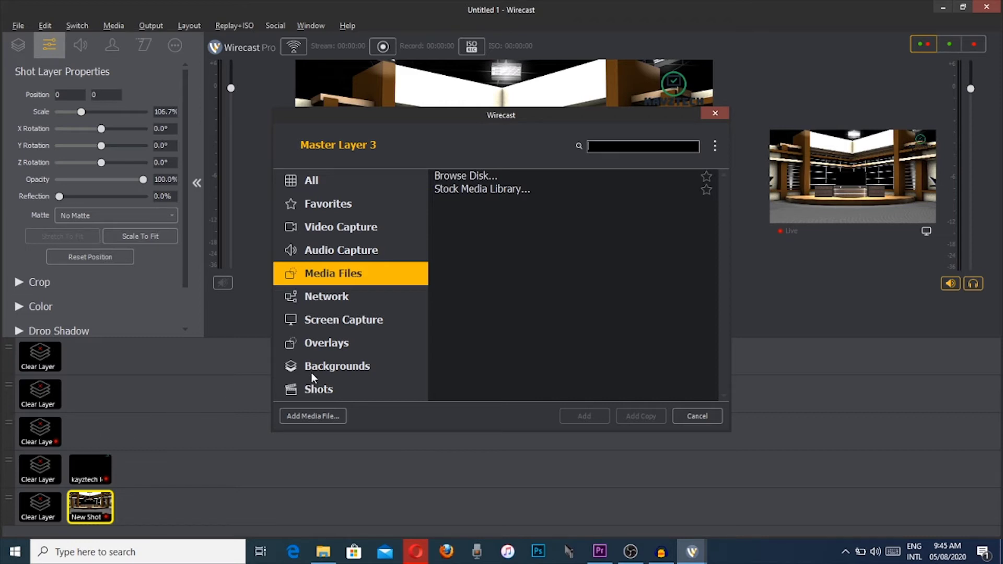
left_click(332, 347)
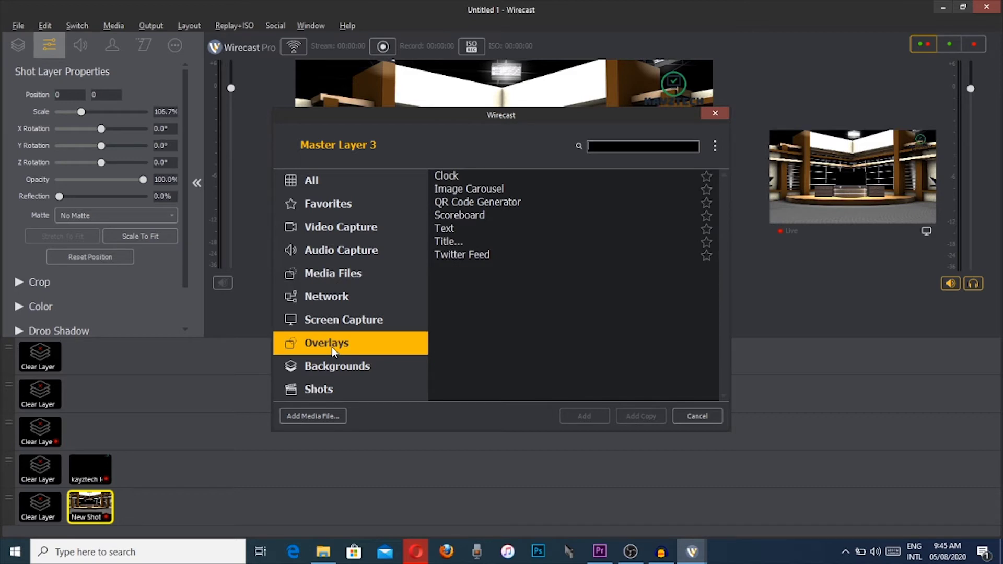
left_click(448, 242)
left_click(587, 416)
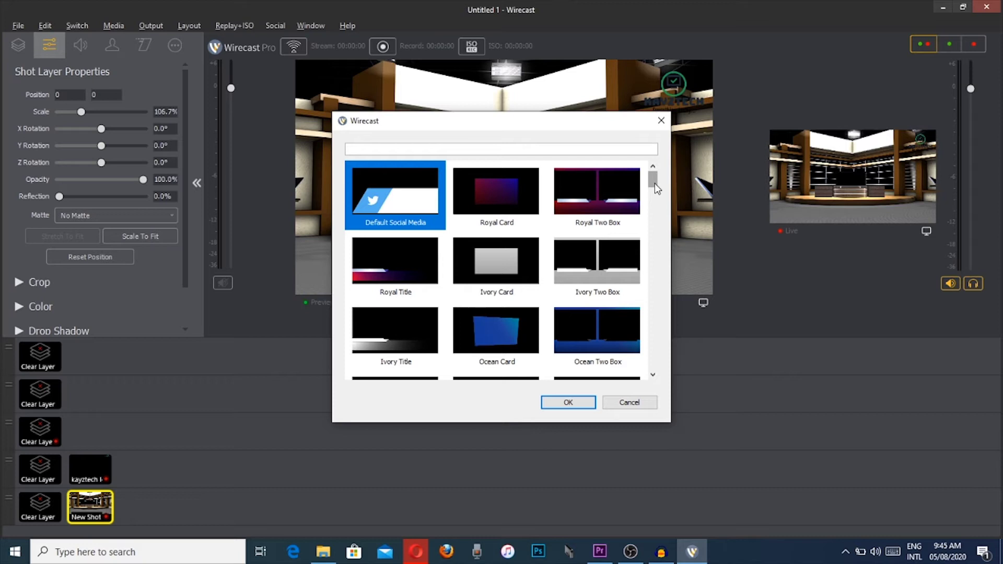
left_click_drag(656, 184, 658, 204)
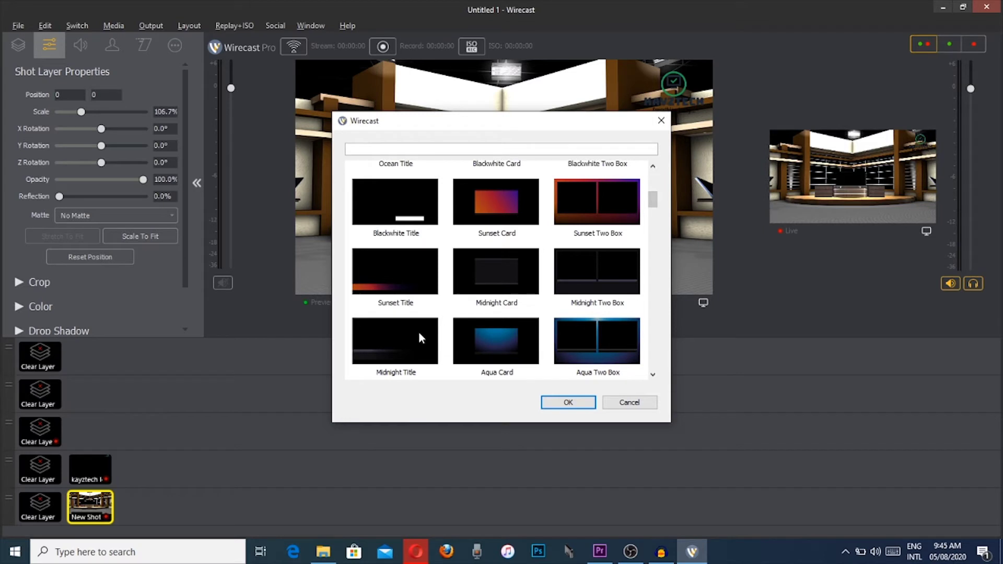
left_click(384, 347)
left_click(568, 401)
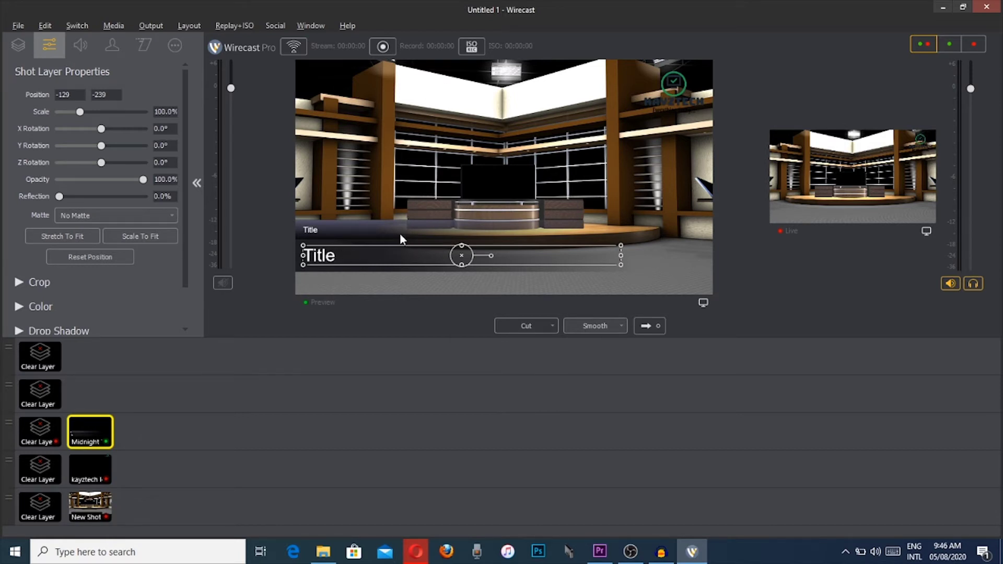
Change the text of the overlay's upper, smaller title line to "Tutorial Topic:".
left_click(314, 227)
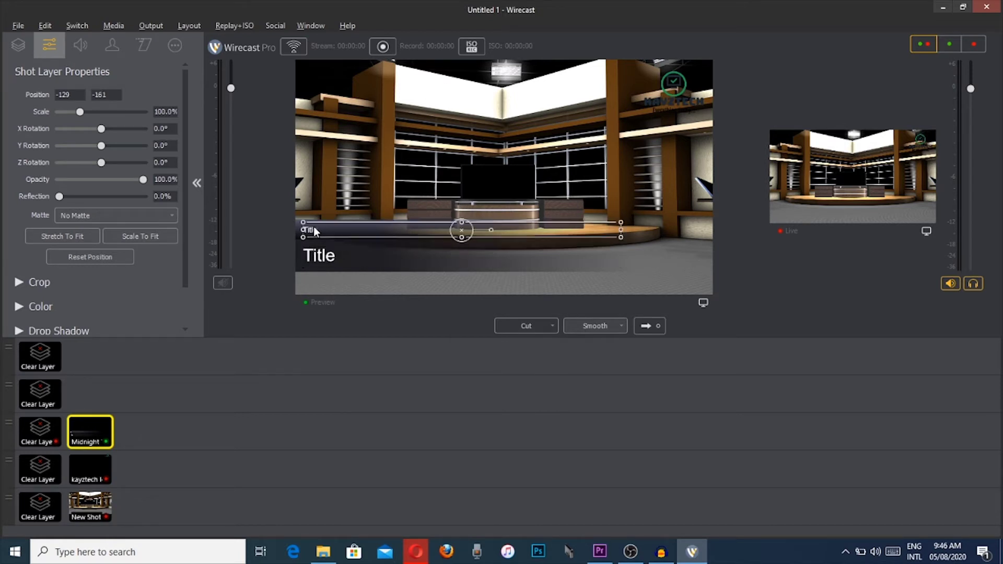
left_click(321, 261)
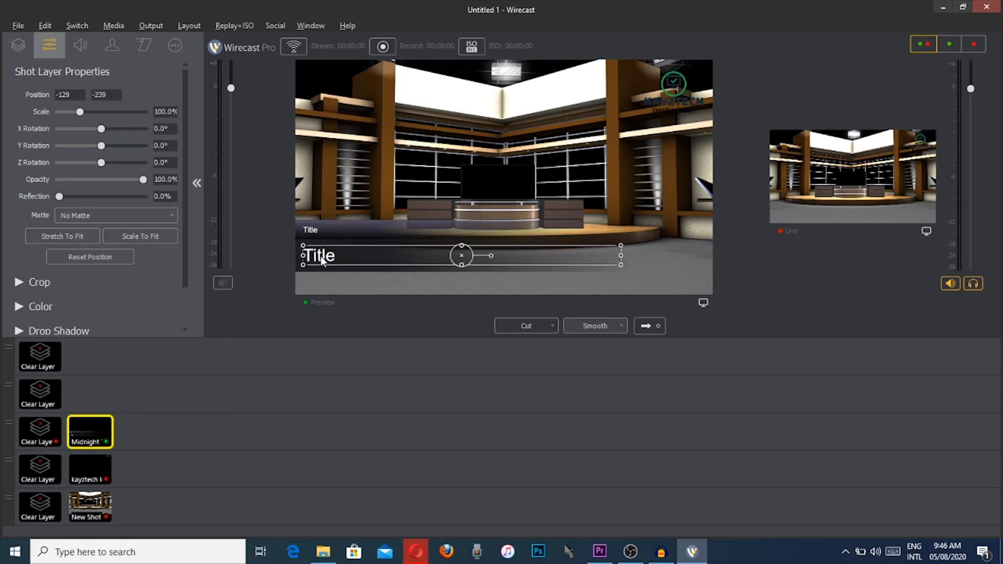
left_click(315, 233)
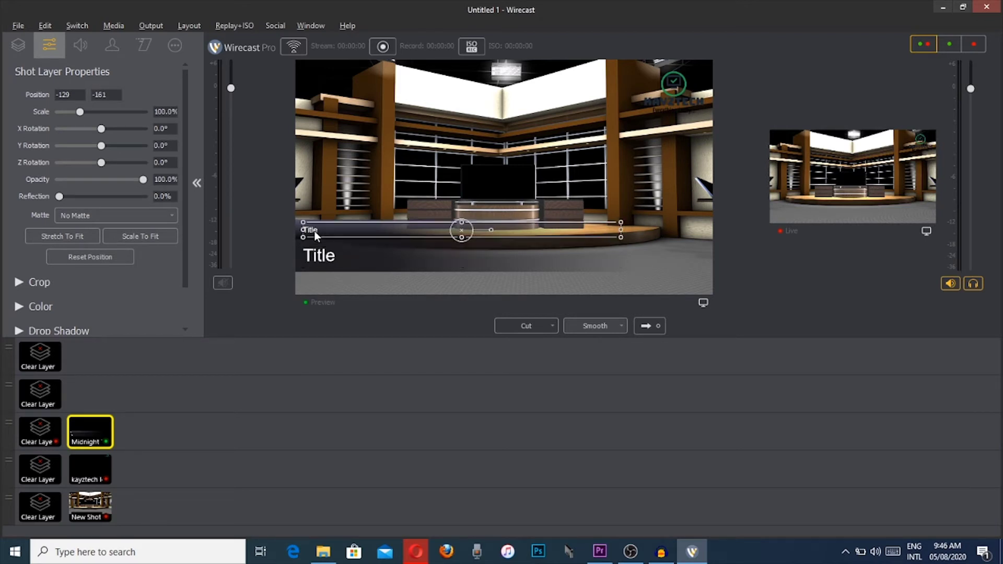
left_click(175, 46)
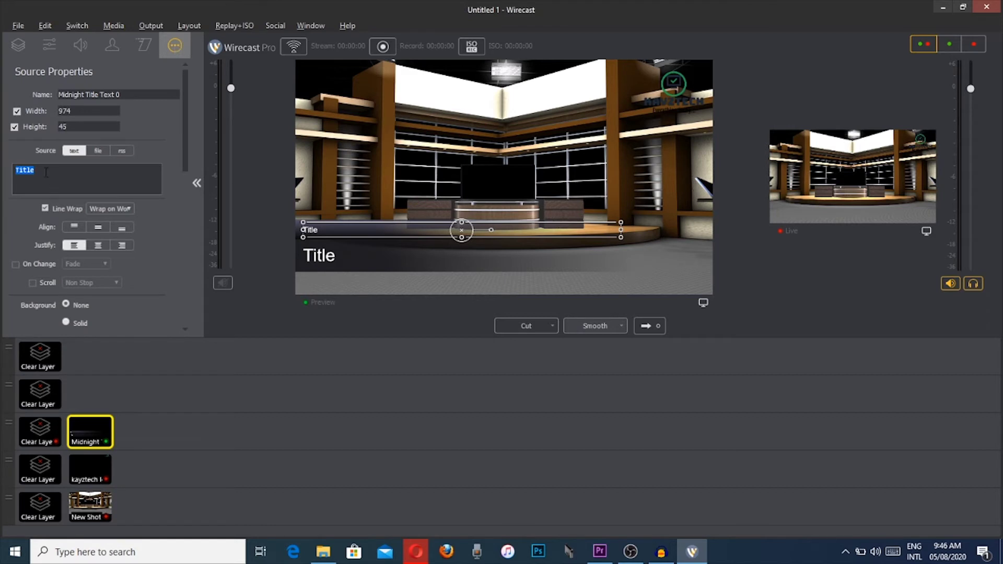
left_click(46, 172)
key("BackSpace")
key("BackSpace")
key("BackSpace")
key("BackSpace")
type("utorial Topic")
Turn off the fixed width and height of the "Tutorial Topic:" text and enlarge it at the left end of the title banner.
mouse_move(463, 232)
left_mouse_down()
mouse_move(465, 241)
mouse_move(447, 234)
mouse_move(460, 239)
left_mouse_up()
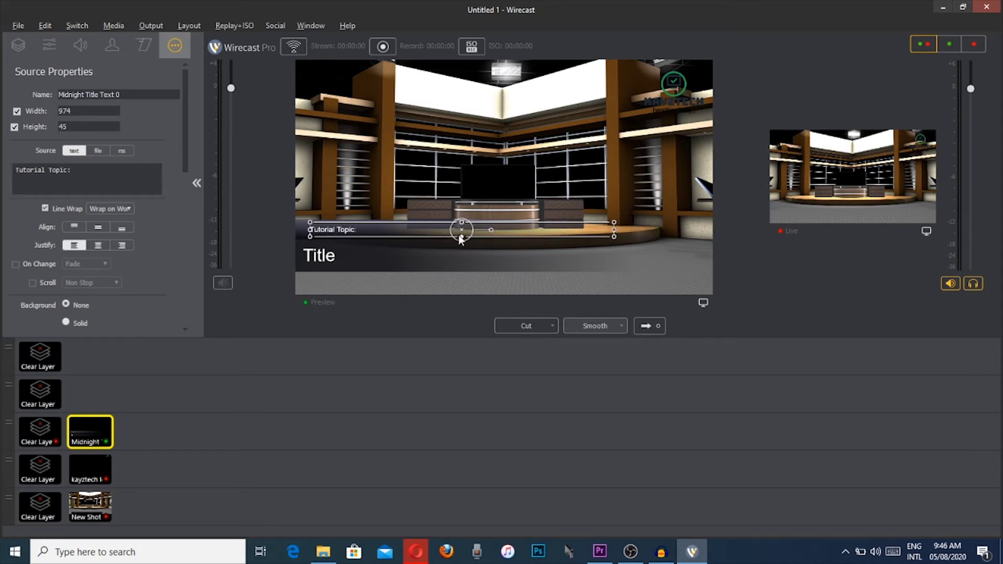
left_click(16, 111)
left_click(14, 127)
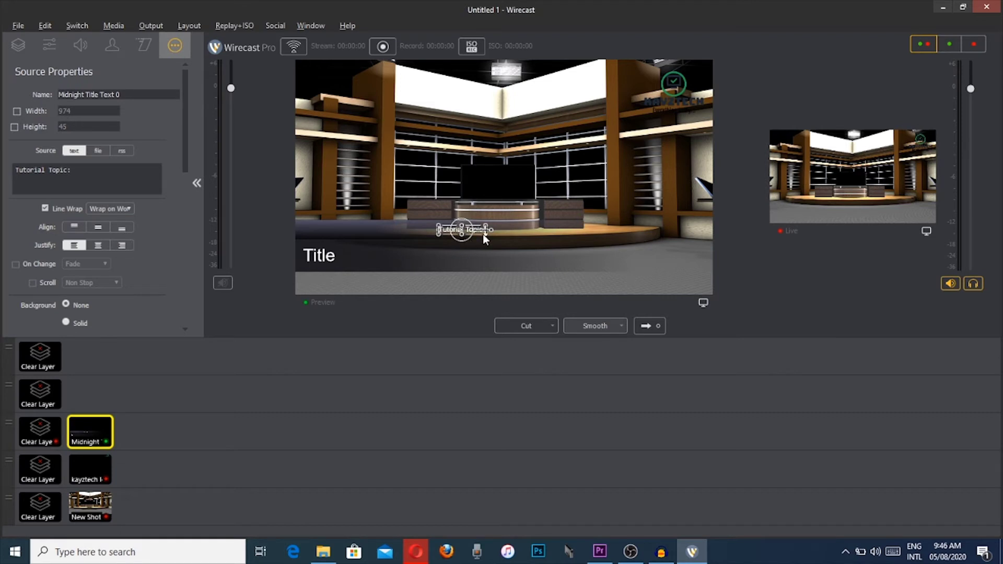
left_click_drag(485, 236, 353, 228)
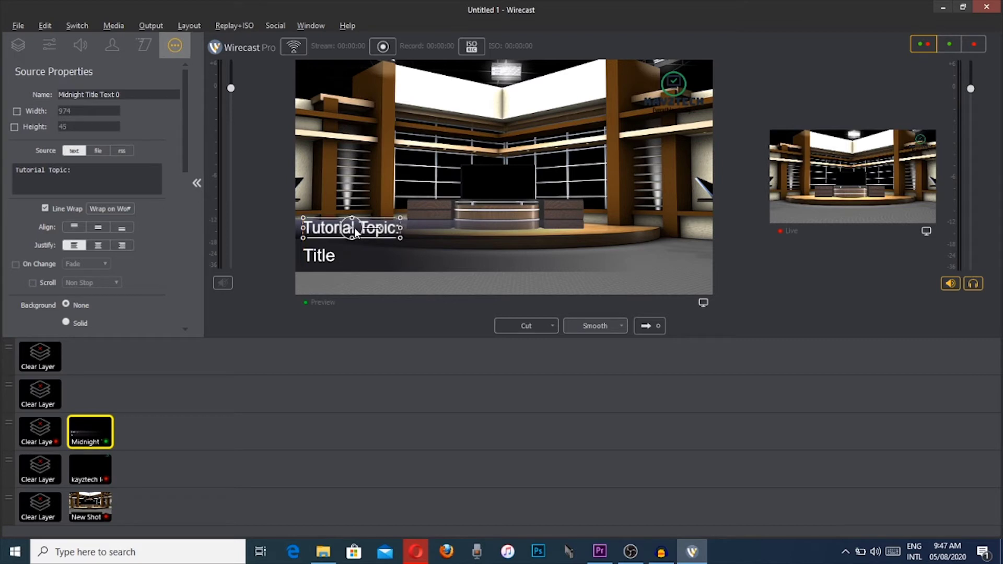
left_click(386, 240)
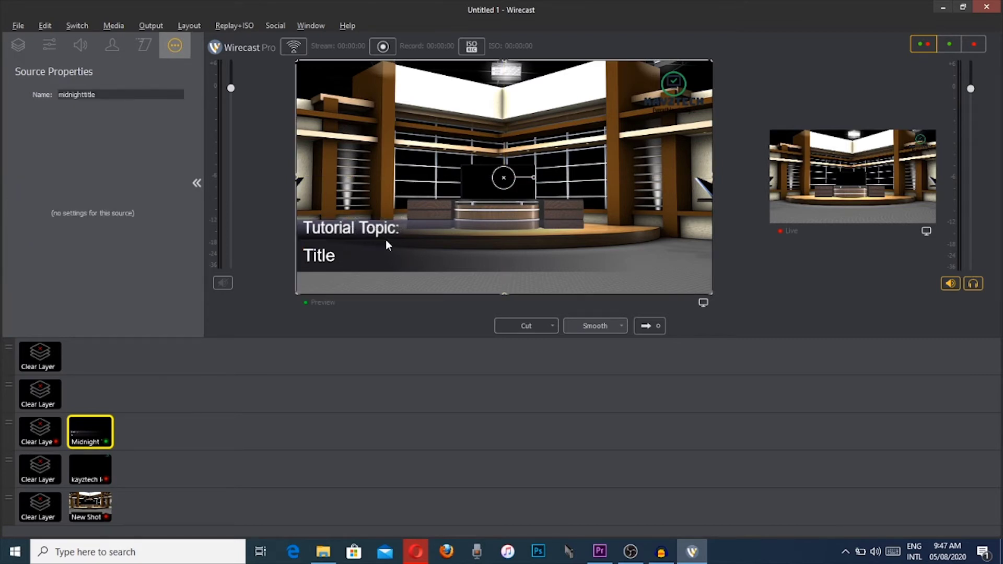
Turn off the fixed width and height of the Midnight Title Text 1 layer and change its text to "Video Streaming".
left_click(321, 261)
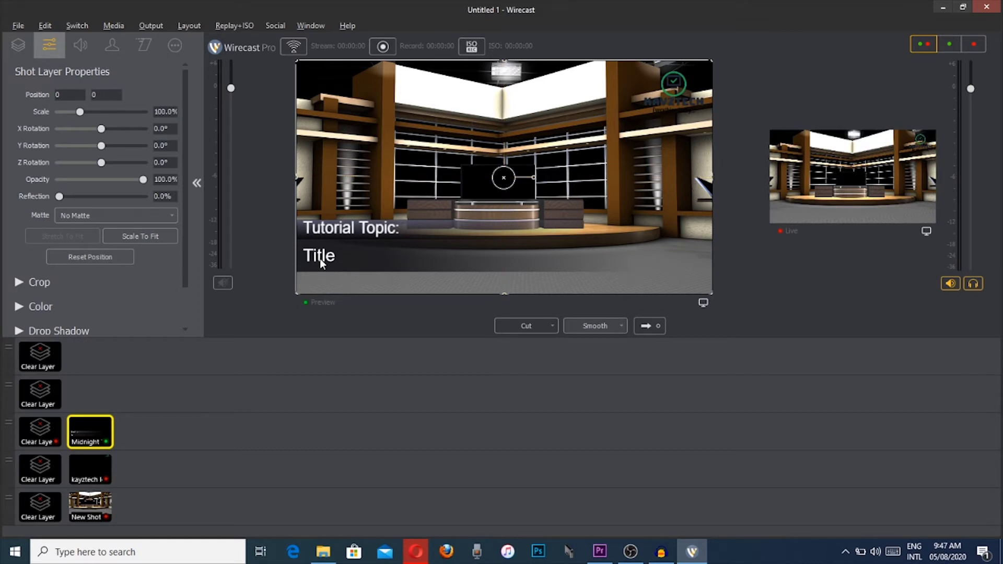
left_click(320, 259)
left_click(17, 46)
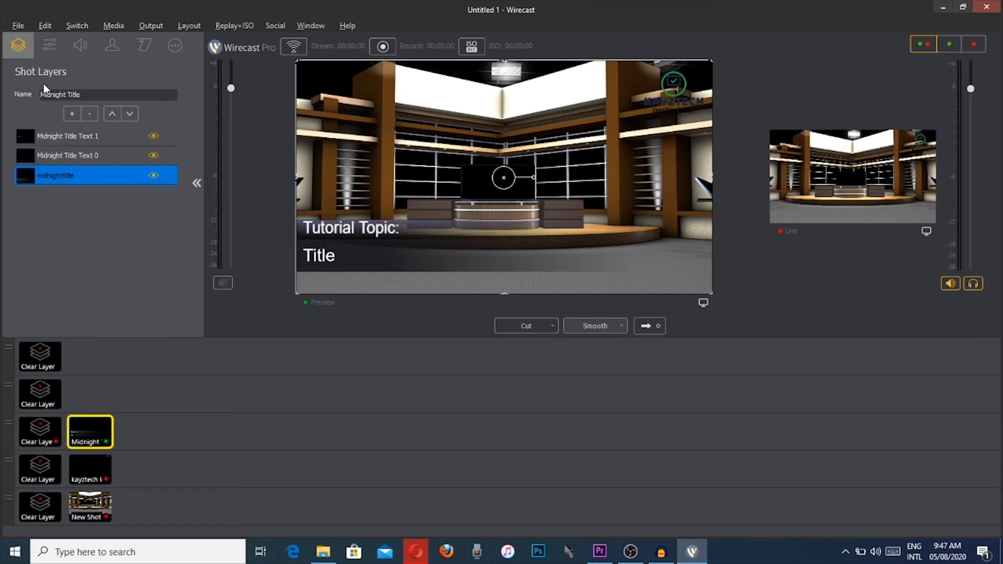
left_click(57, 155)
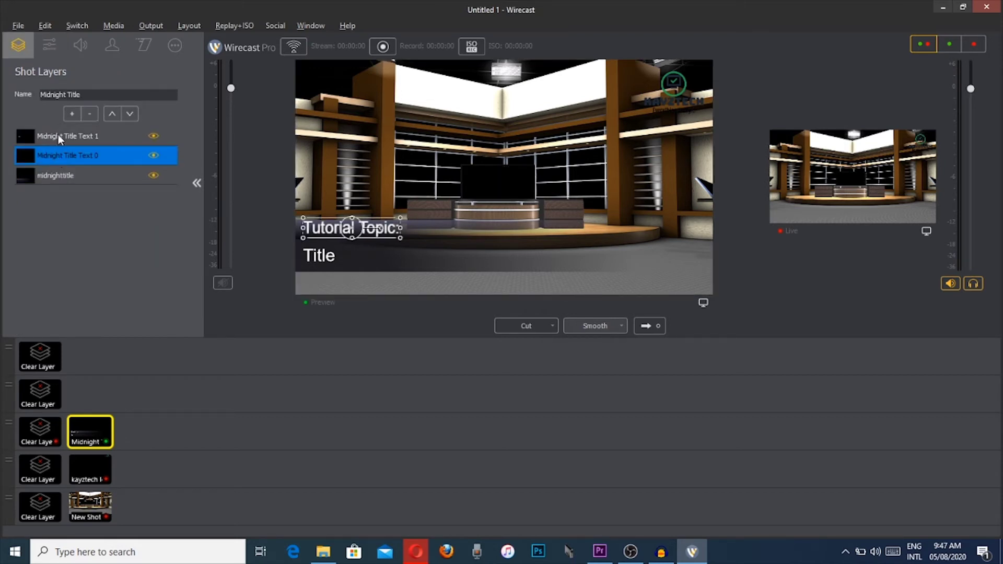
left_click(58, 137)
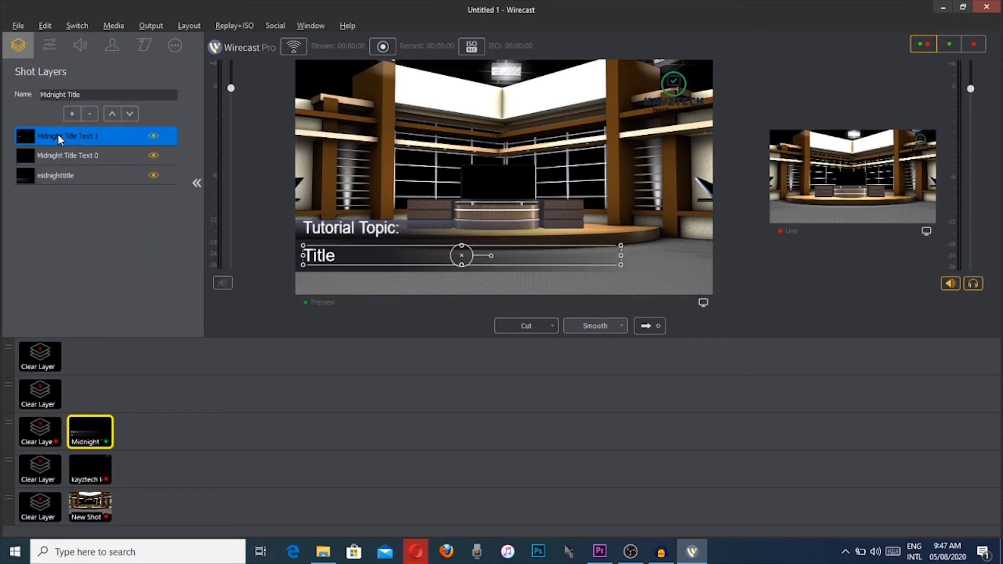
left_click(175, 47)
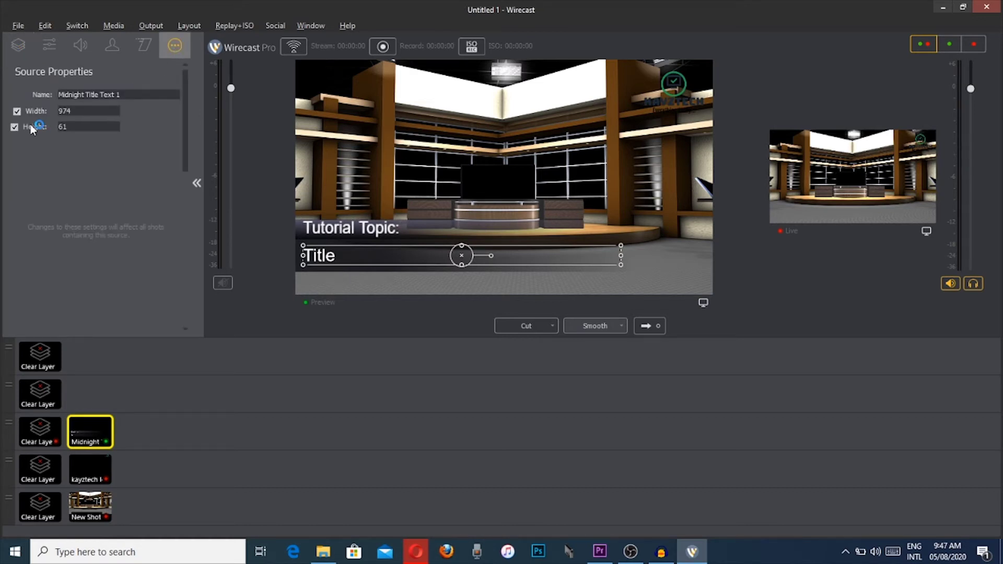
left_click(17, 110)
left_click(16, 126)
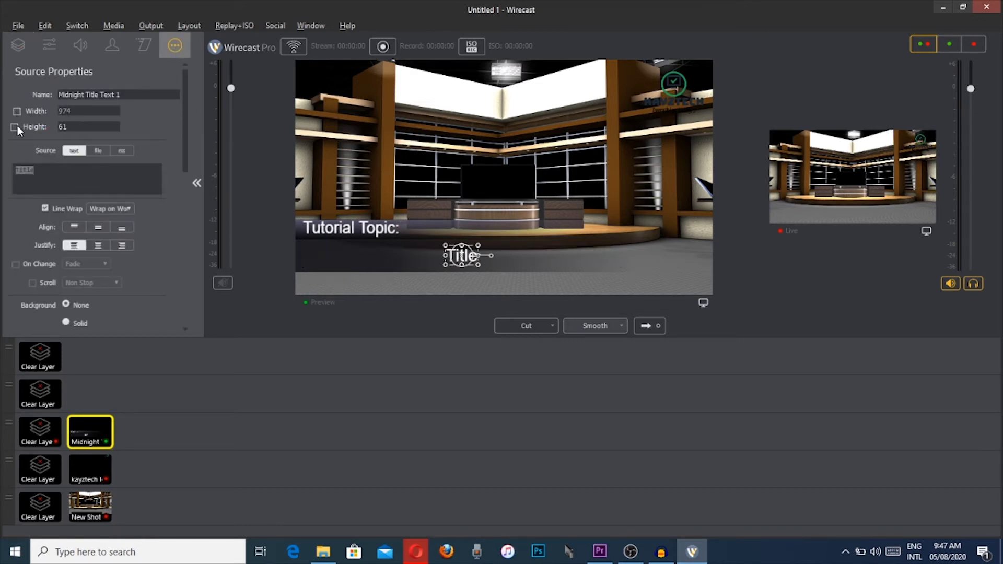
left_click(43, 166)
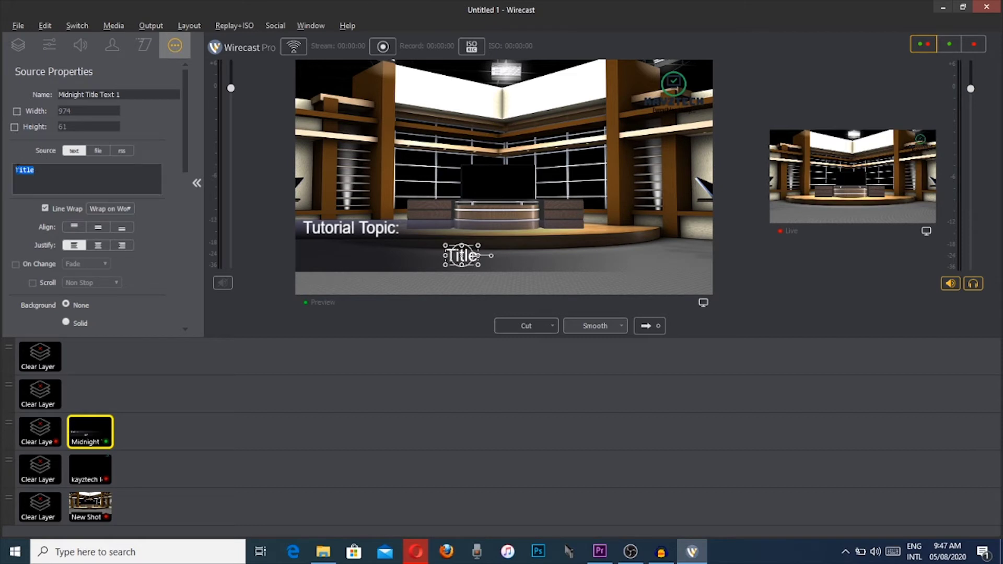
type("Video ")
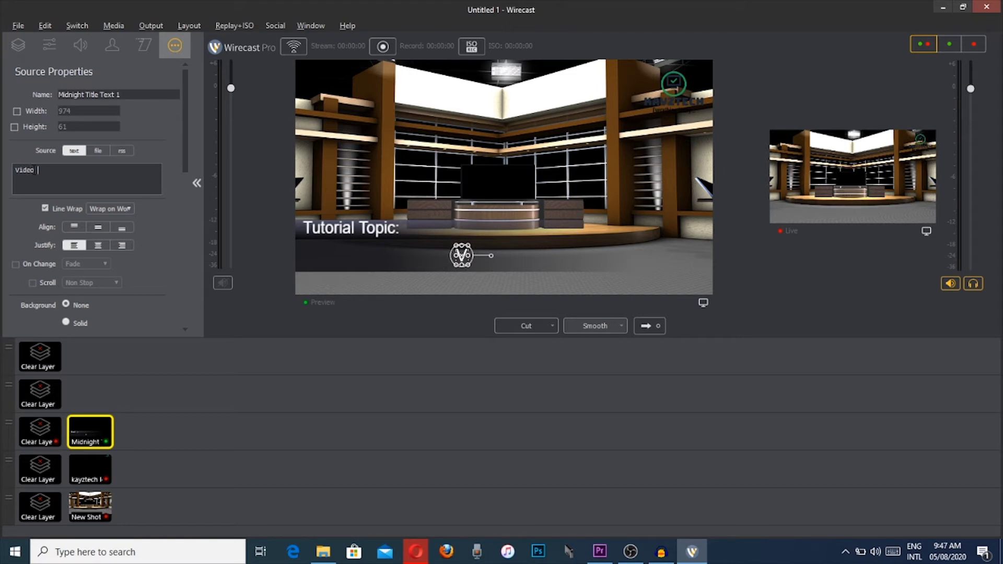
type("Streaming")
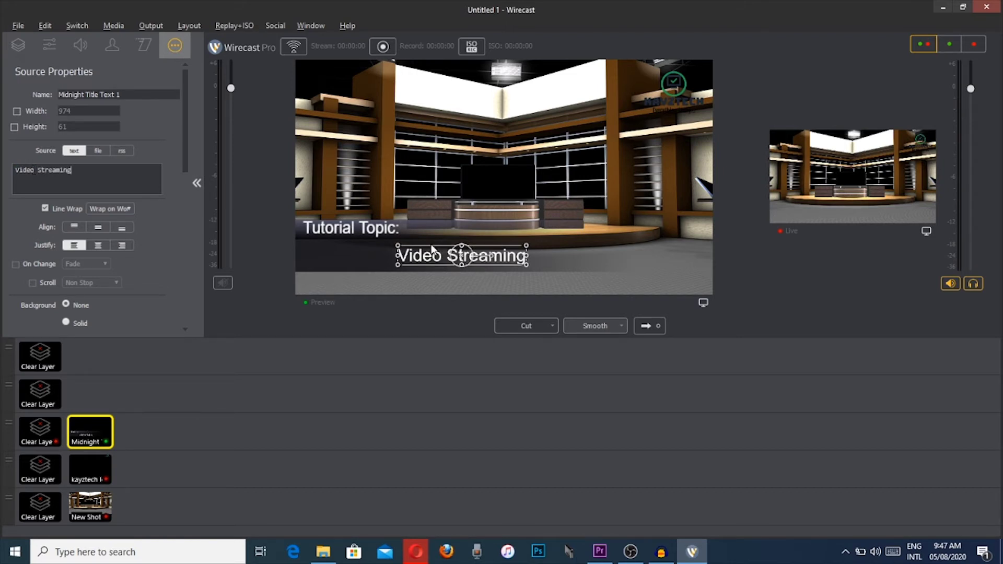
Enlarge the "Video Streaming" text and shift it slightly on the title banner.
left_click_drag(527, 265, 588, 253)
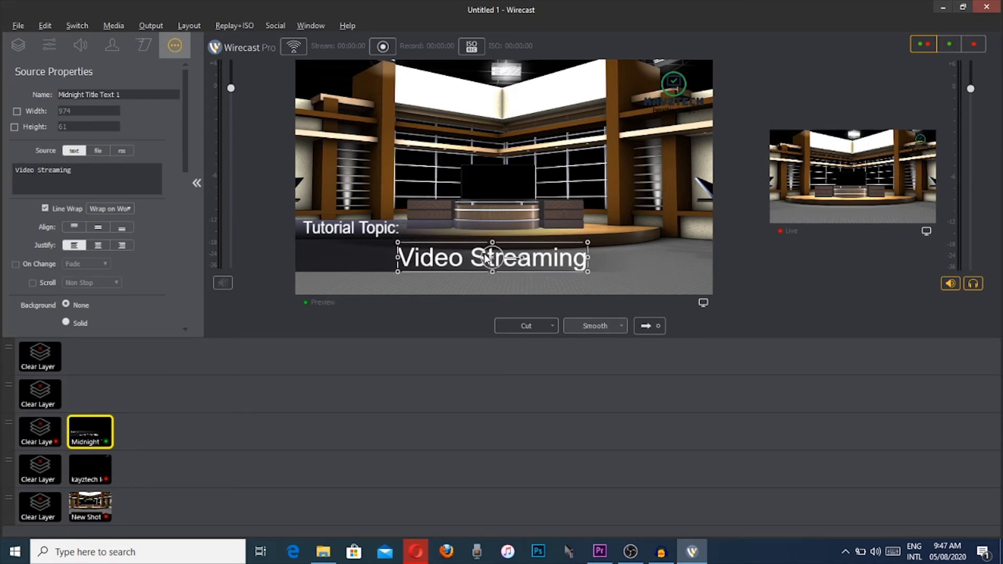
mouse_move(493, 260)
left_mouse_down()
mouse_move(480, 255)
mouse_move(500, 262)
left_mouse_up()
left_click(627, 256)
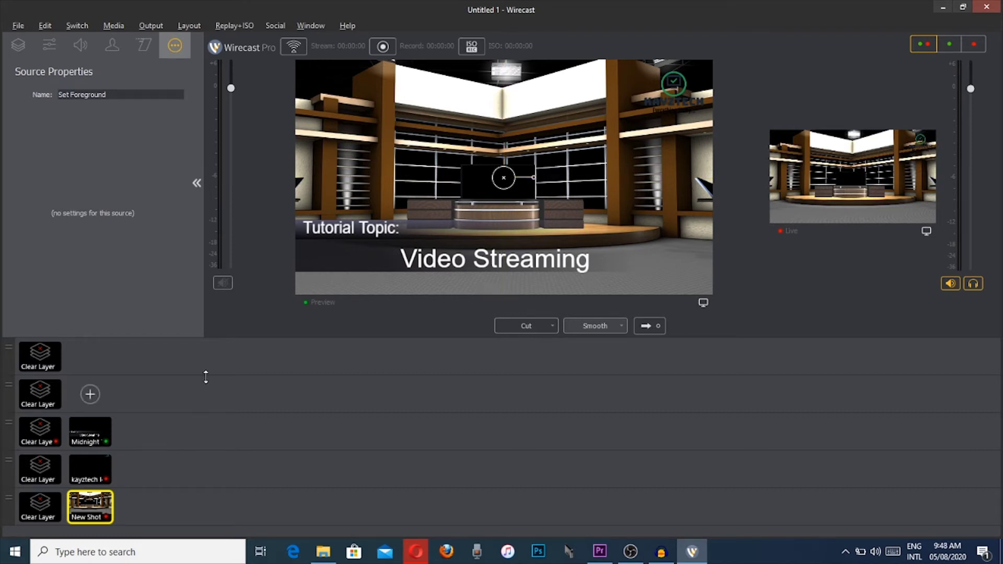
Move the midnighttitle banner graphic straight down so it sits at the lower edge of the preview frame.
left_click(93, 428)
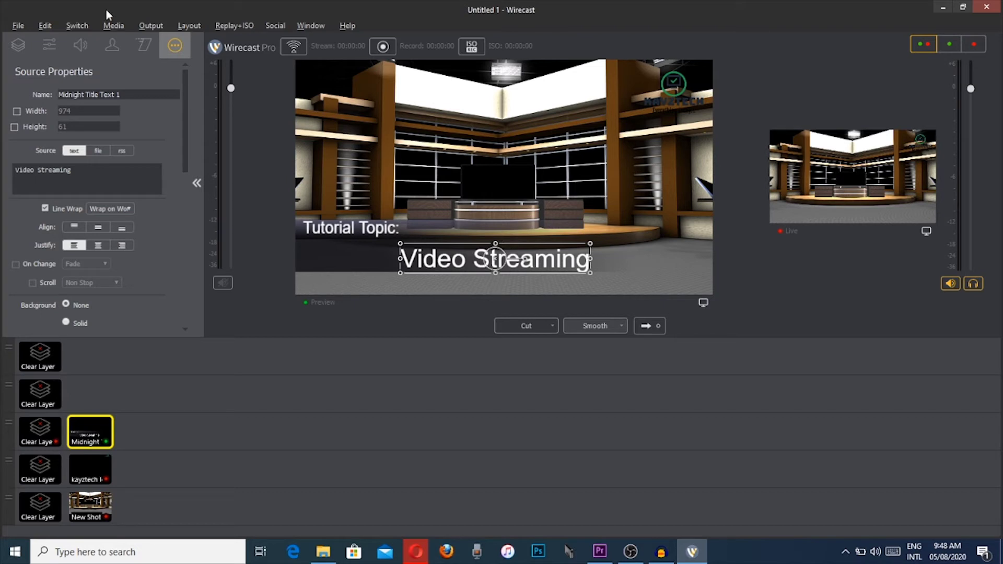
left_click(18, 45)
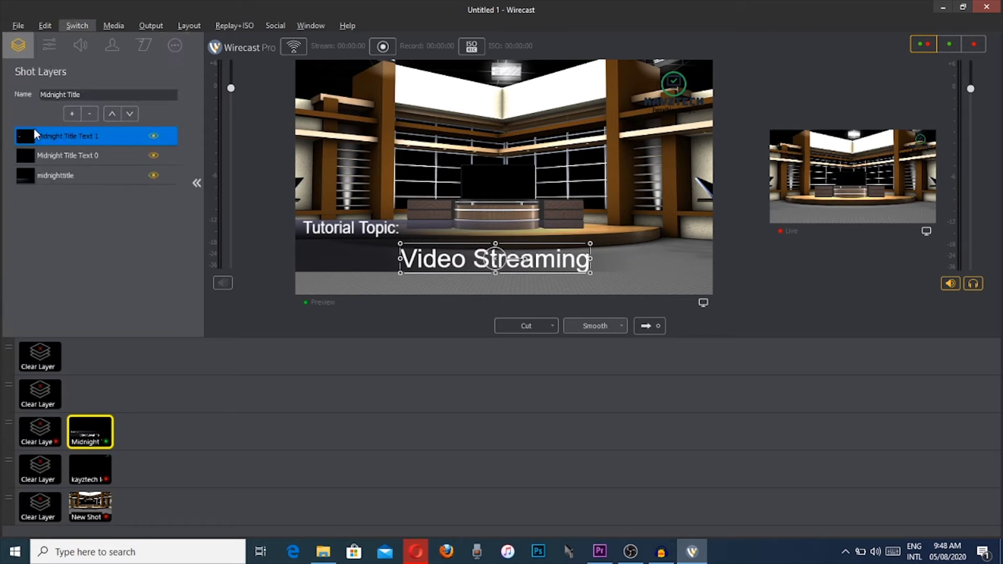
left_click(51, 178)
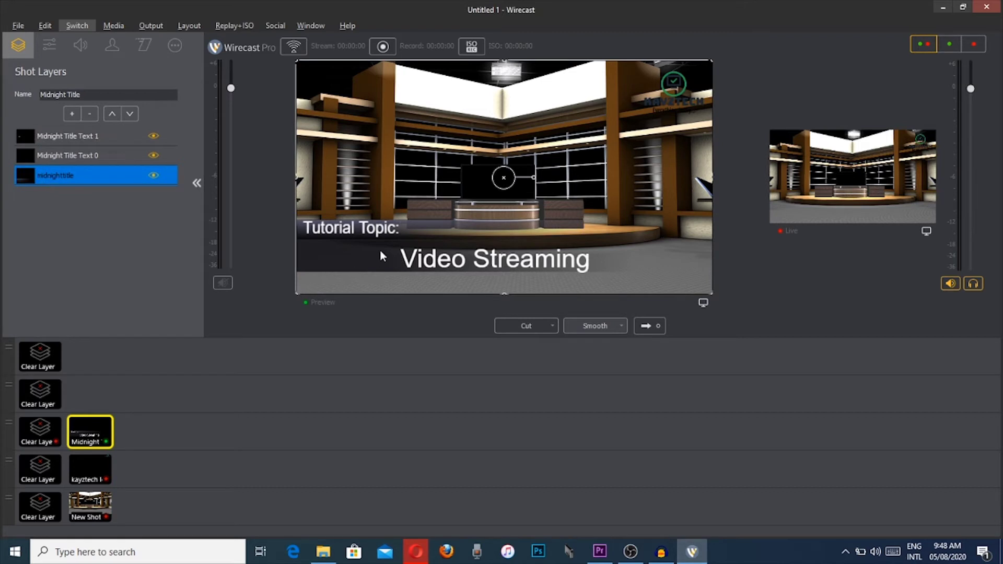
left_click_drag(504, 178, 504, 203)
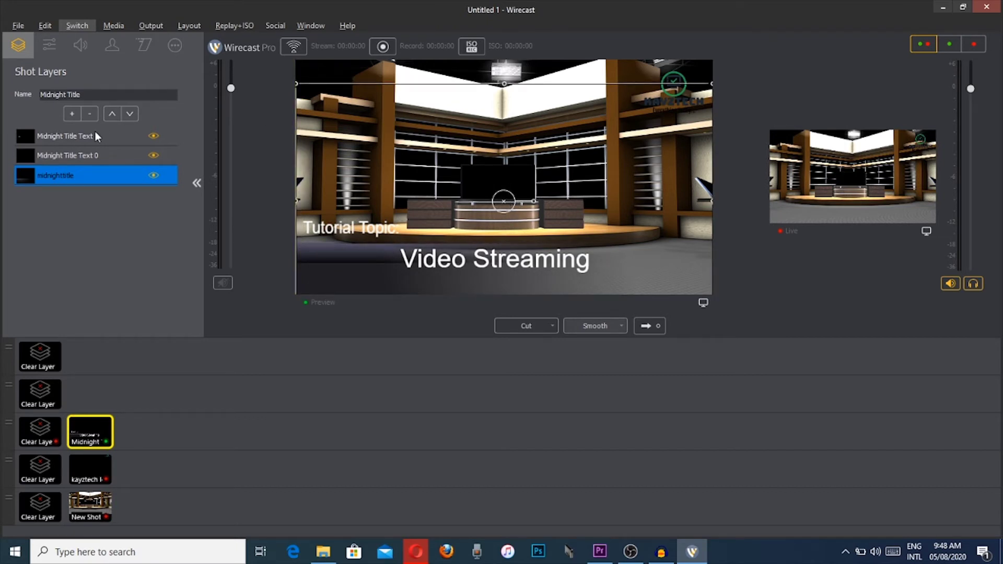
Move the "Tutorial Topic:" and "Video Streaming" texts down onto the lowered title banner.
left_click(76, 151)
left_click_drag(345, 228, 361, 259)
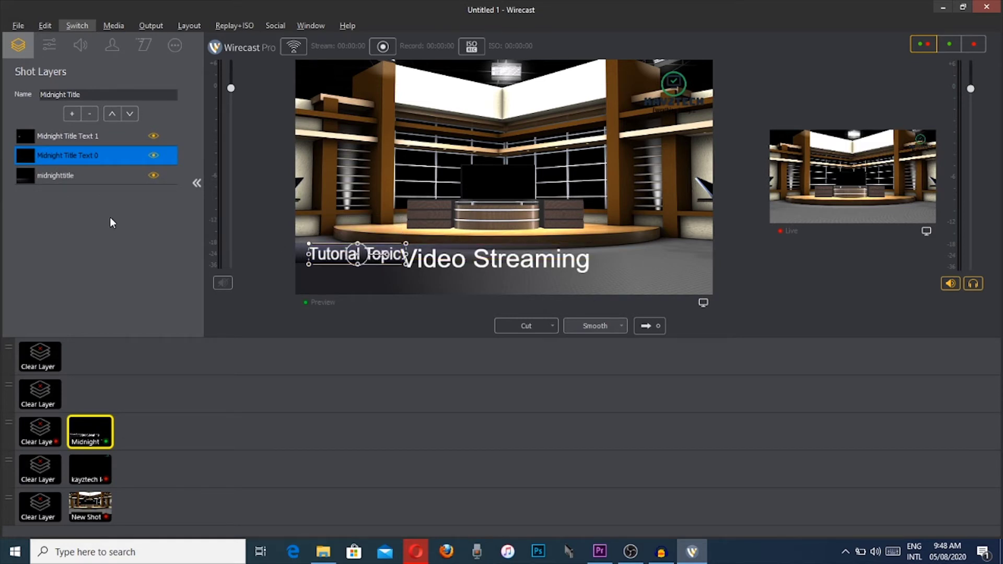
left_click(70, 137)
left_click_drag(489, 263, 498, 283)
left_click(657, 273)
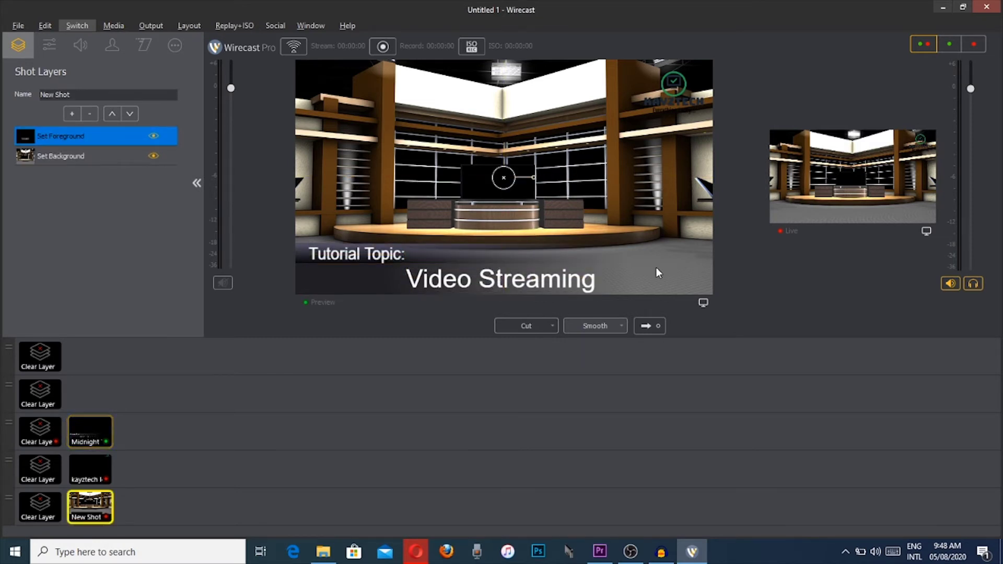
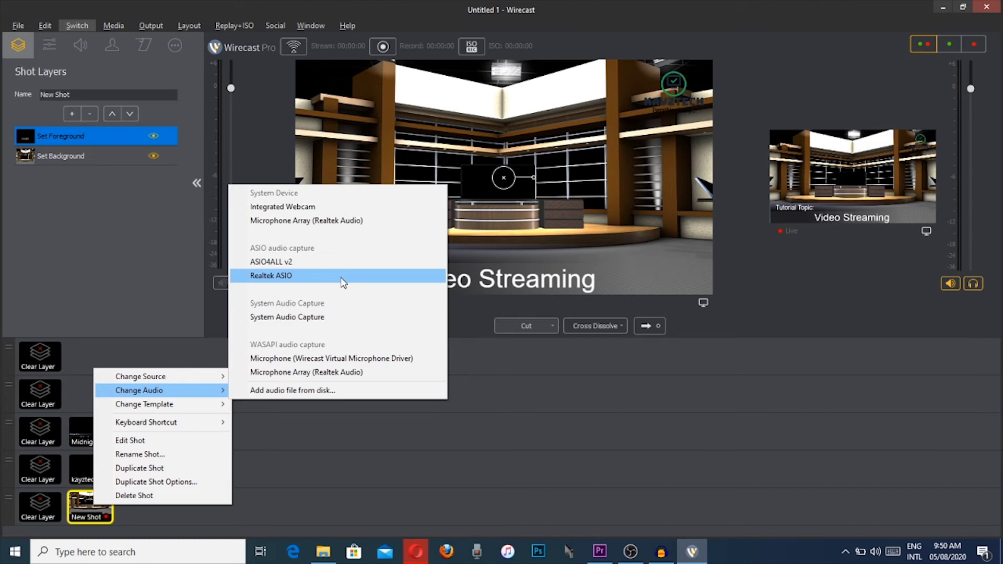
Look through the audio sources available for the New Shot shot without choosing one.
right_click(76, 507)
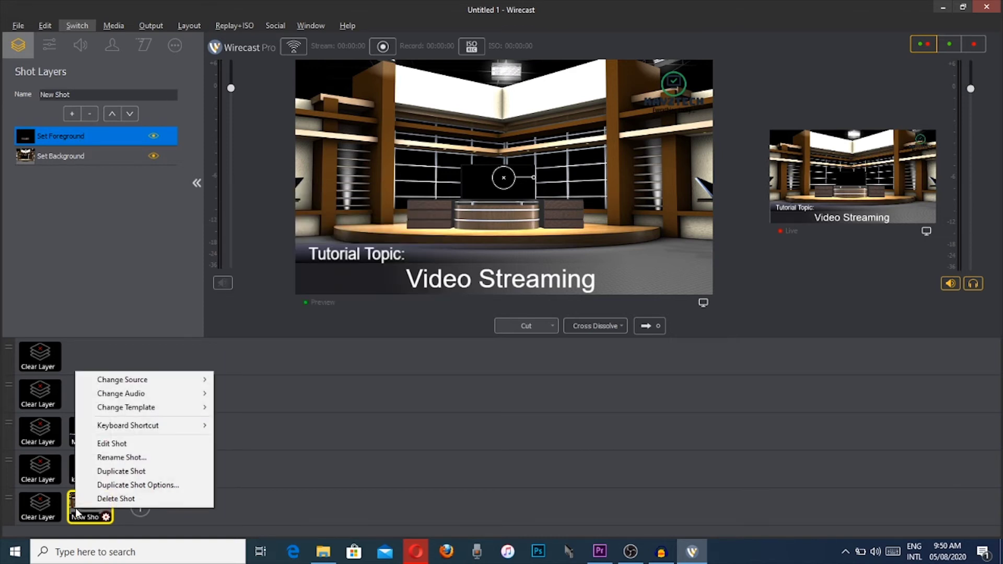
mouse_move(199, 394)
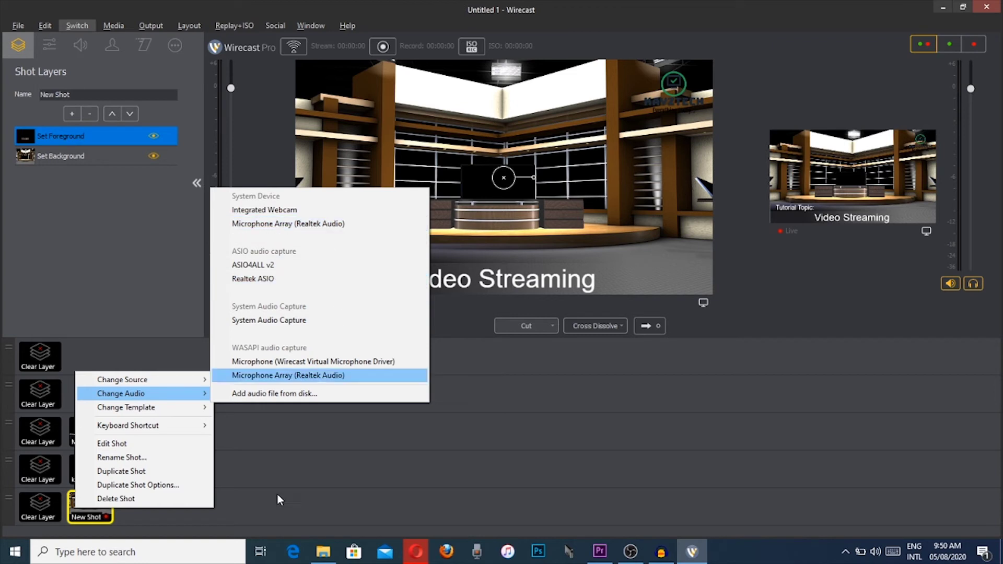
left_click(268, 522)
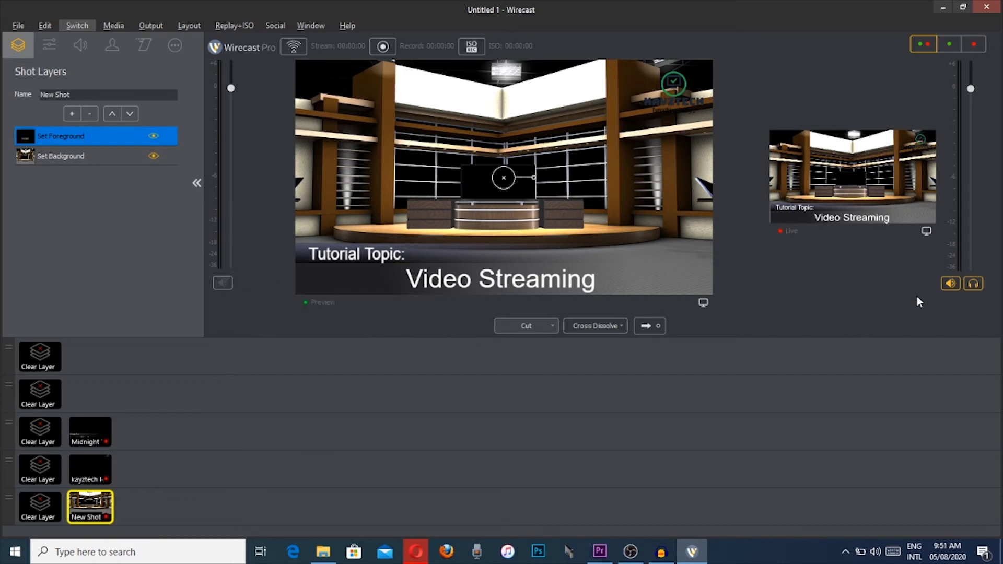
Toggle the live output's audio off and back on.
left_click(951, 284)
left_click(951, 284)
Start the virtual camera output so that other programs can receive the live scene.
left_click(147, 28)
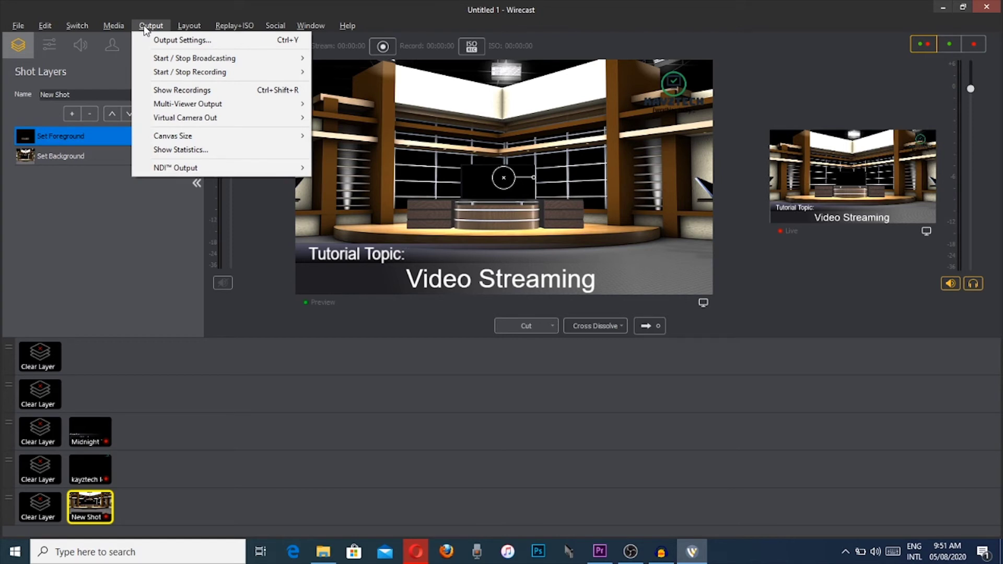
left_click(145, 28)
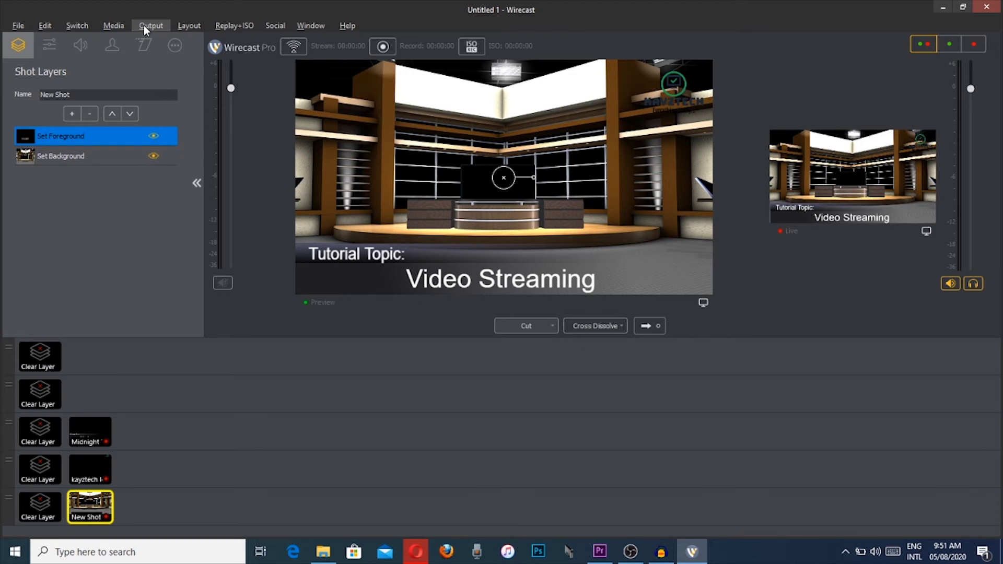
left_click(144, 28)
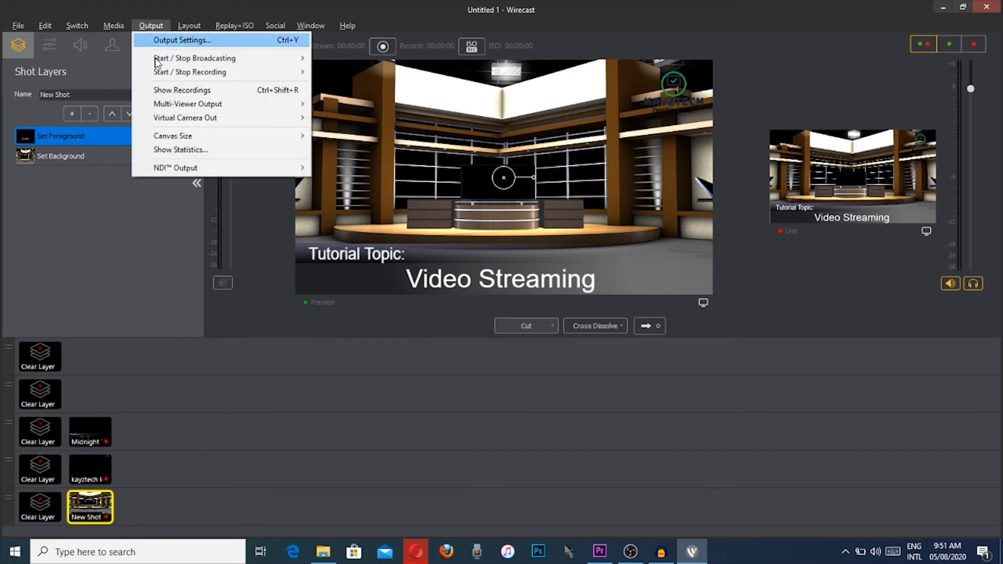
mouse_move(176, 120)
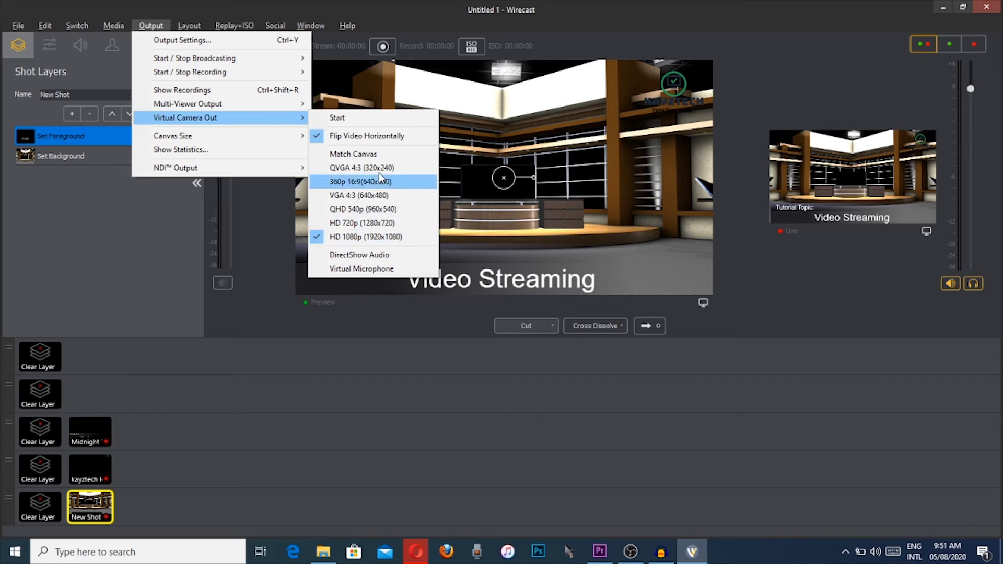
left_click(359, 117)
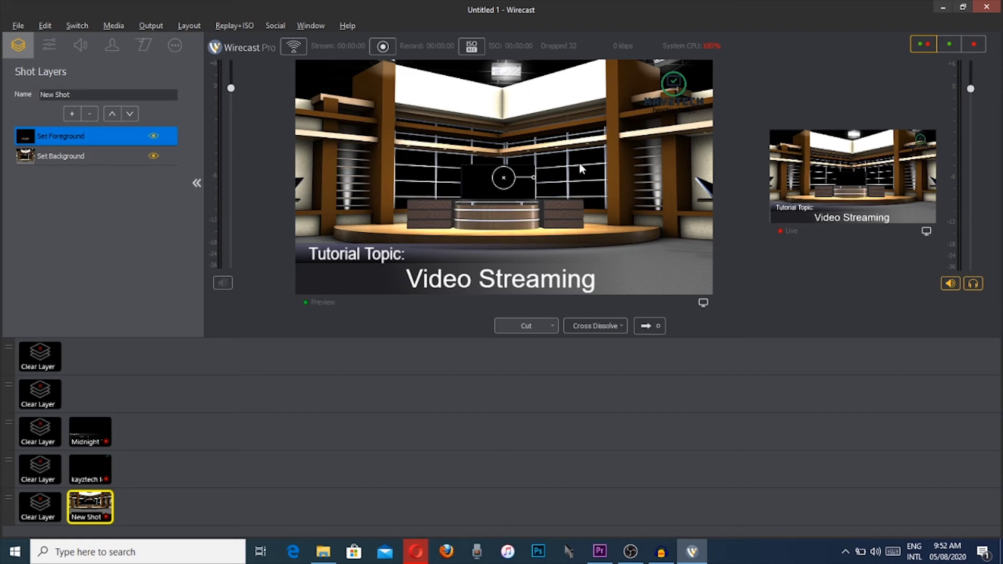
Switch to Zoom from the desktop and check the computer's Wi-Fi connection.
key("super+d")
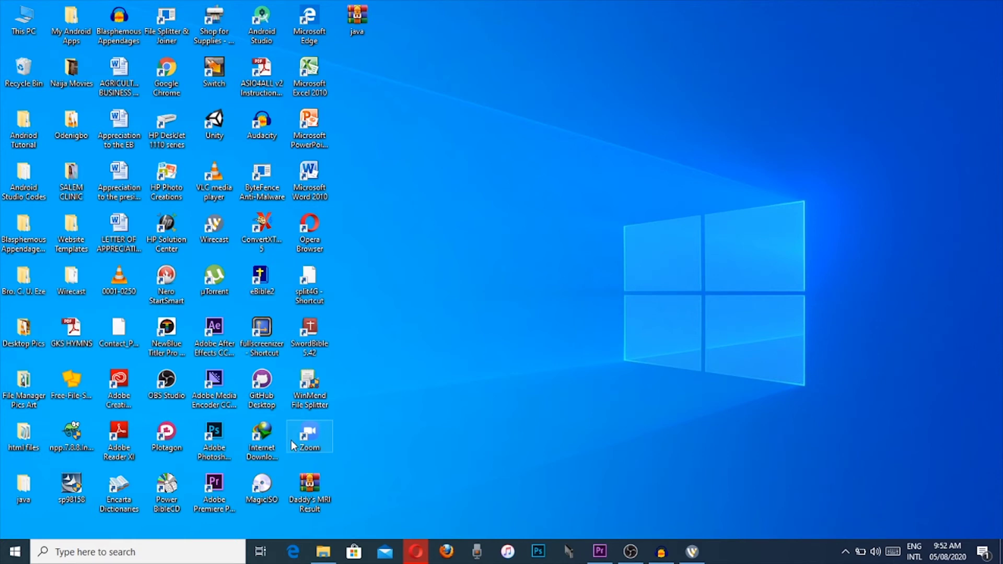
double_click(316, 442)
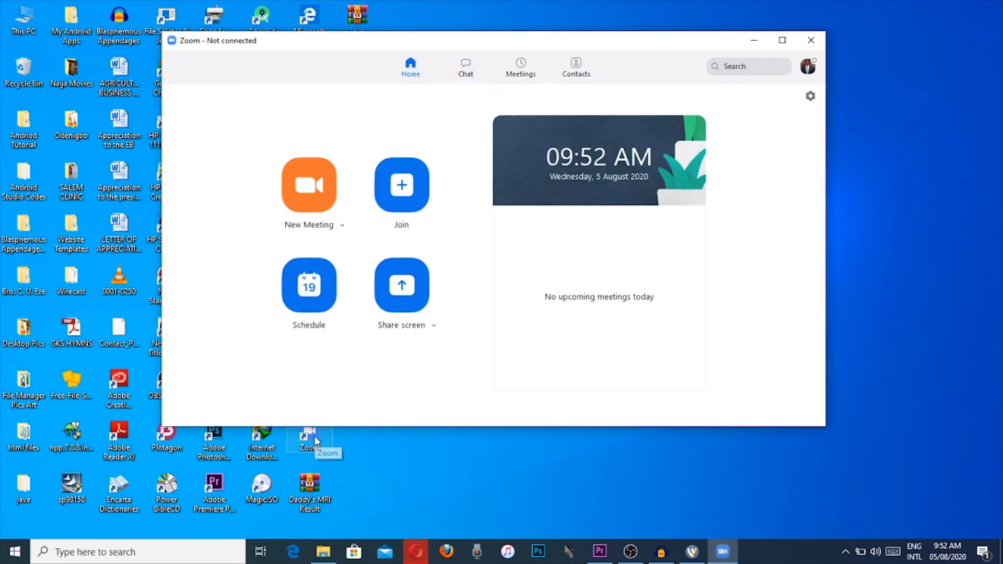
left_click(846, 553)
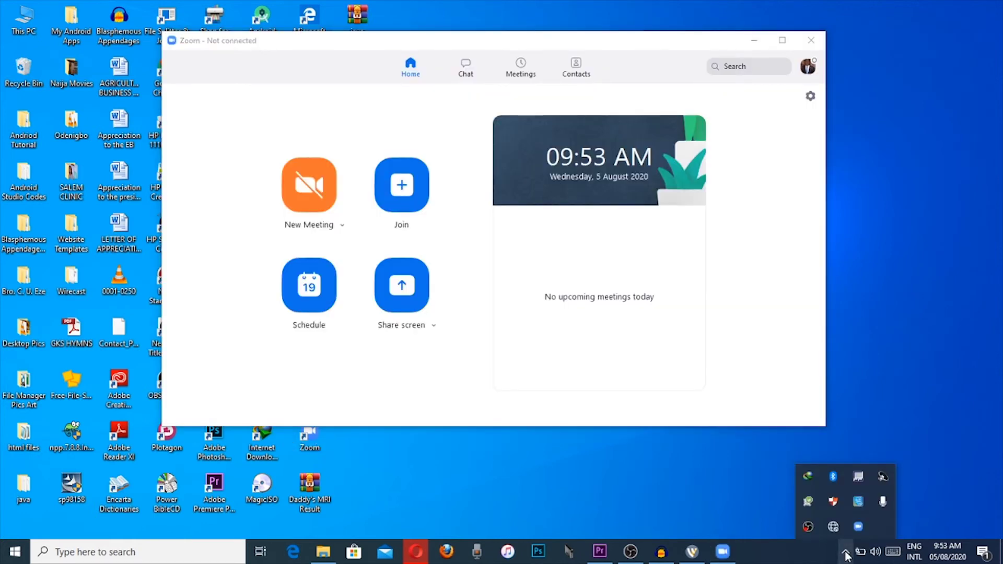
left_click(834, 526)
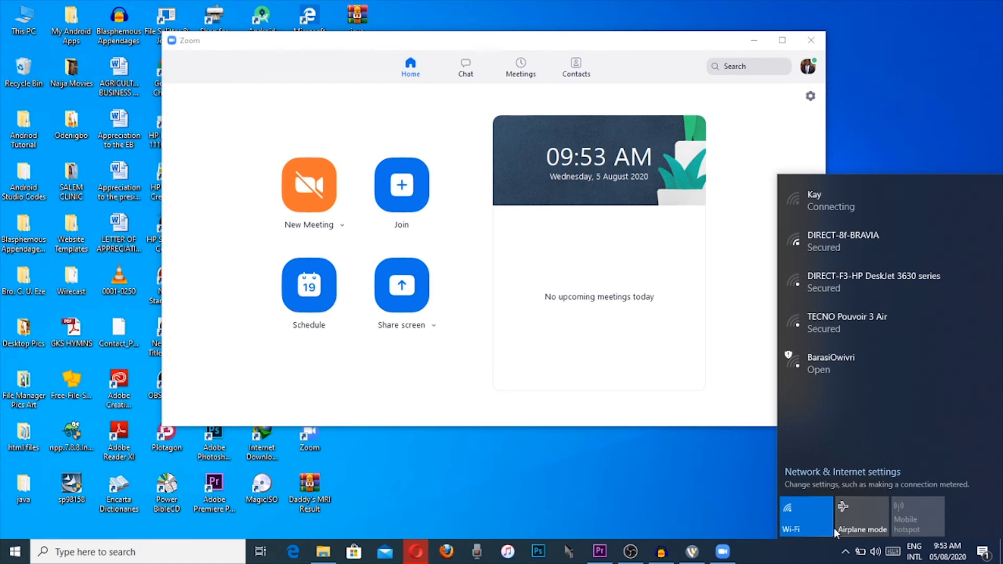
left_click(833, 552)
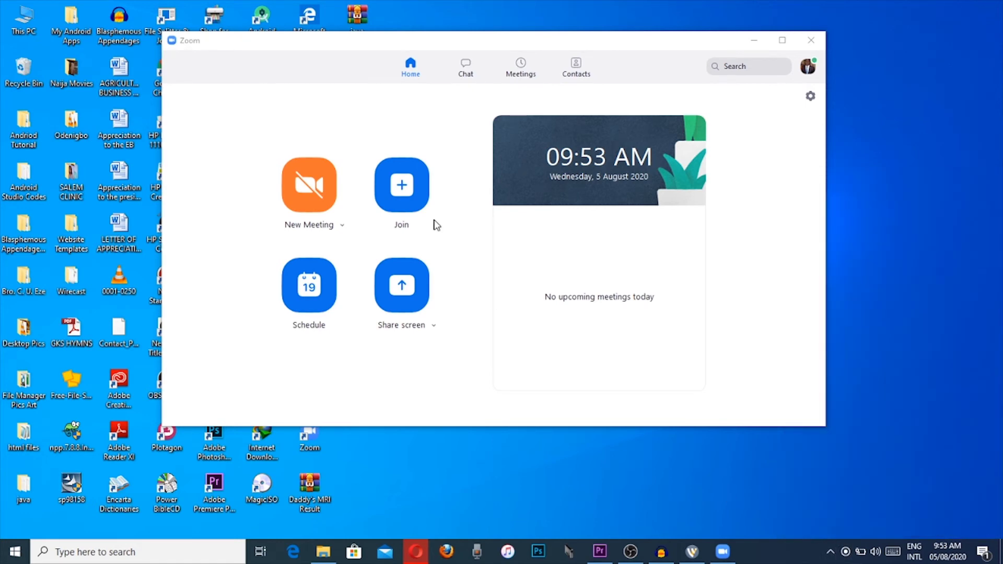
Start a new Zoom meeting without joining computer audio, and maximize the meeting window.
left_click(306, 197)
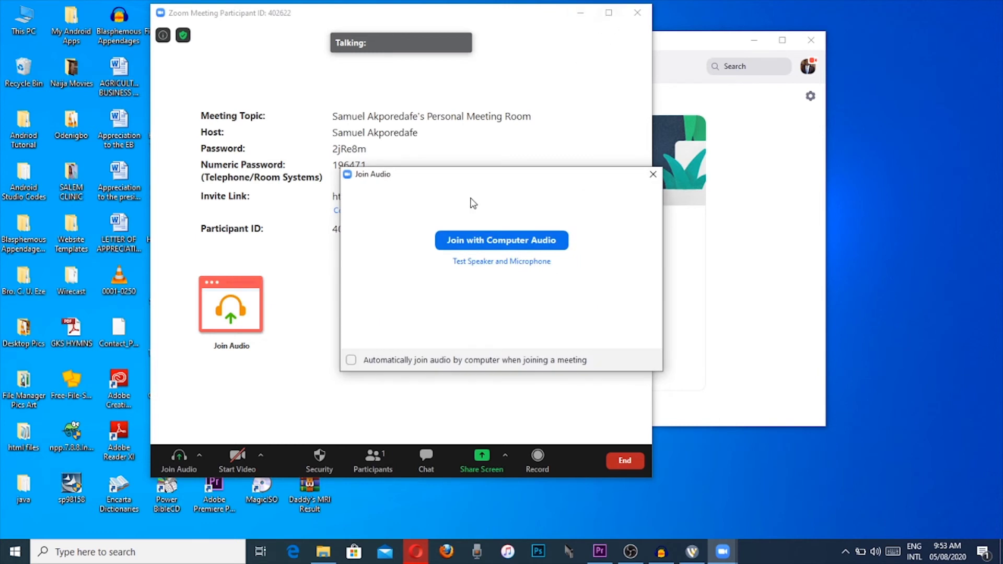
left_click(653, 174)
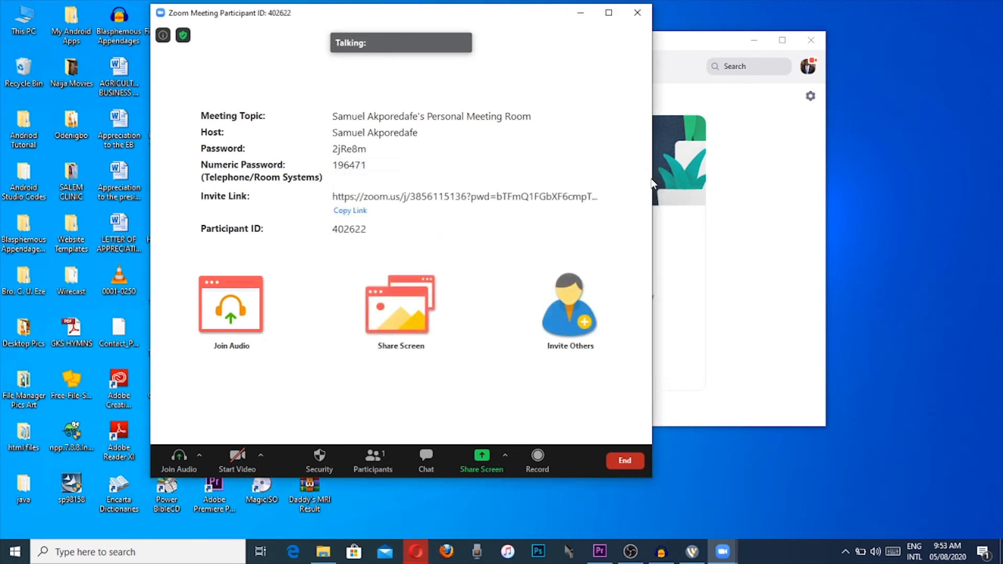
left_click(609, 12)
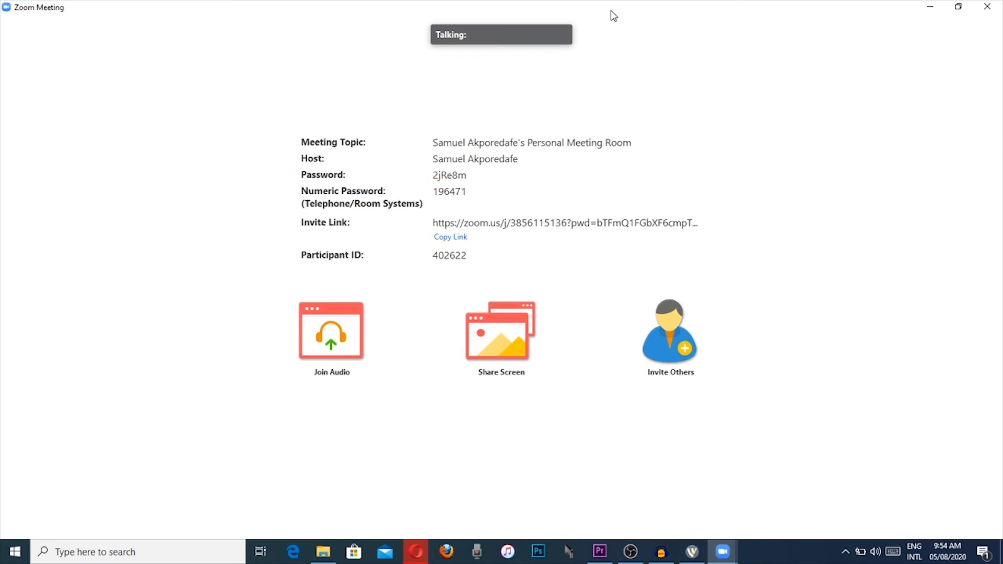
Check which camera is selected in the meeting's camera list and preview its picture in Zoom's video settings.
mouse_move(415, 241)
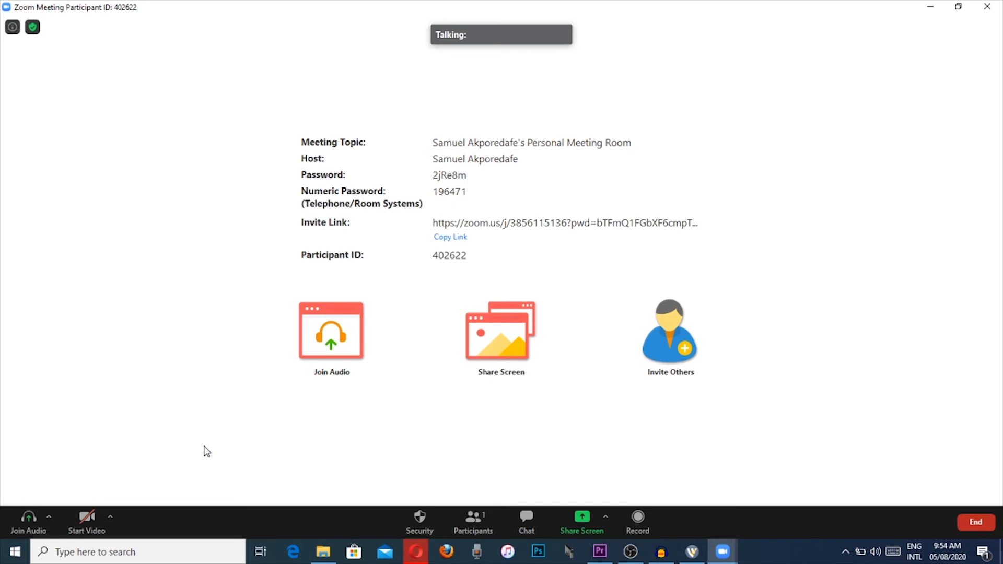
mouse_move(166, 462)
left_click(111, 518)
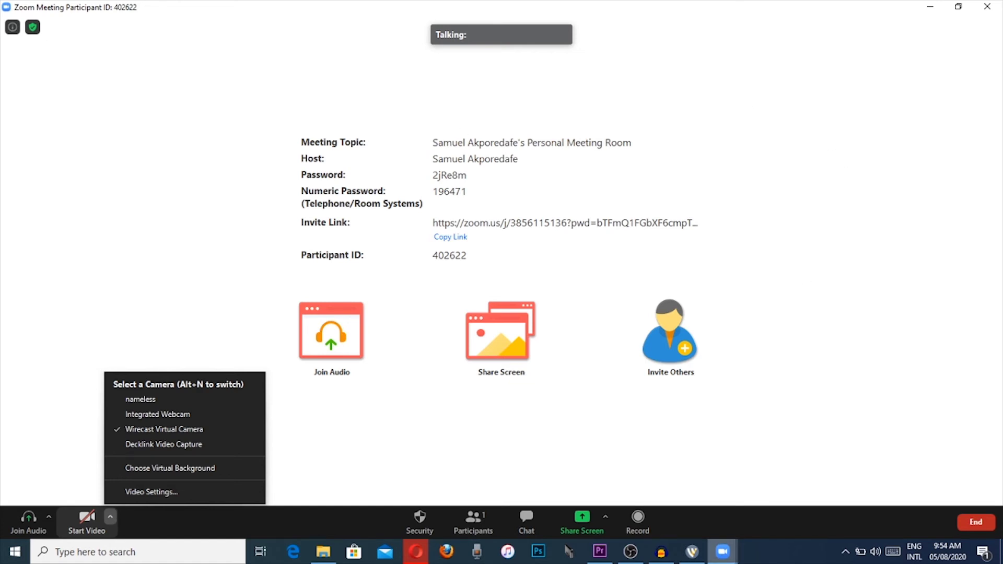
left_click(727, 557)
left_click(659, 515)
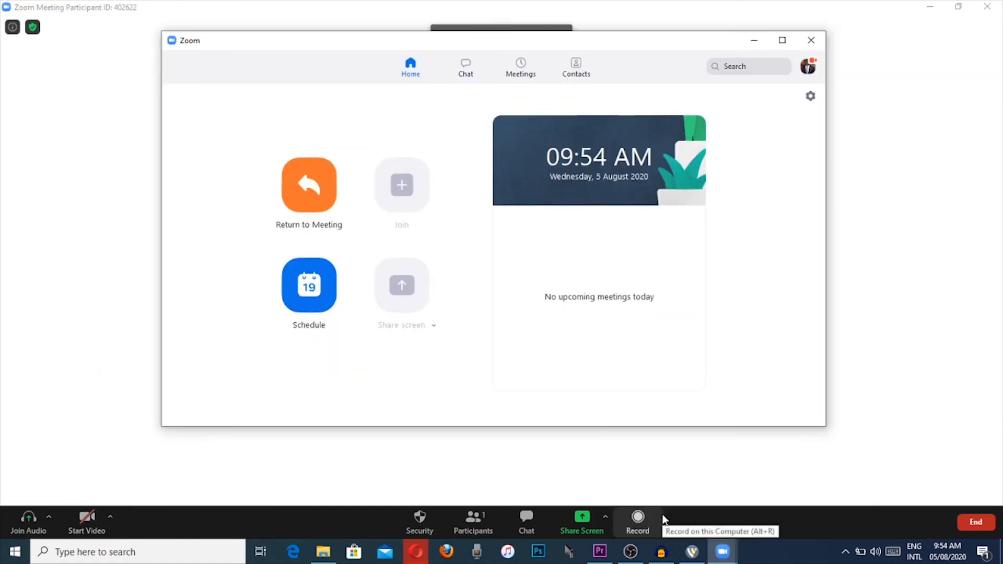
left_click(810, 96)
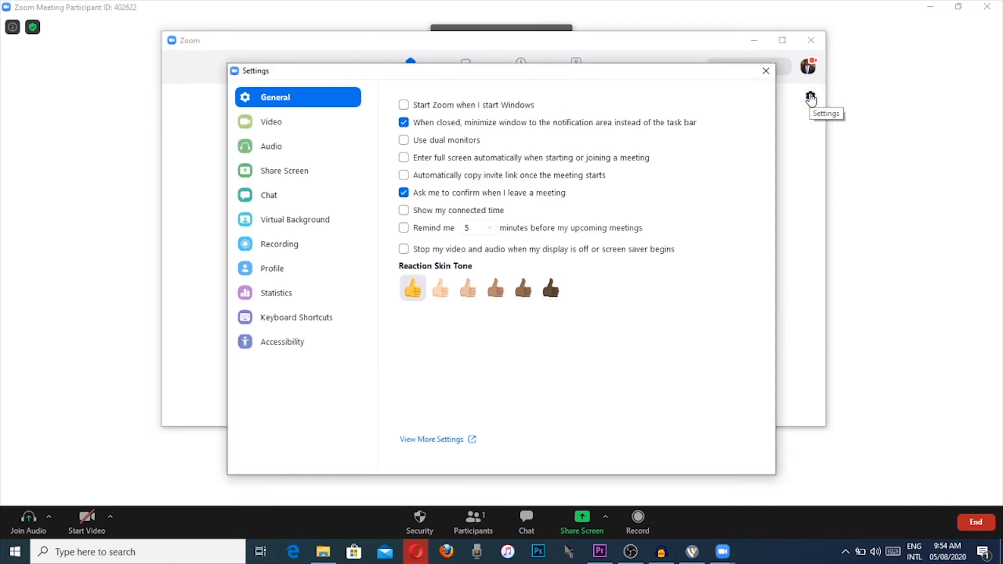
left_click(316, 126)
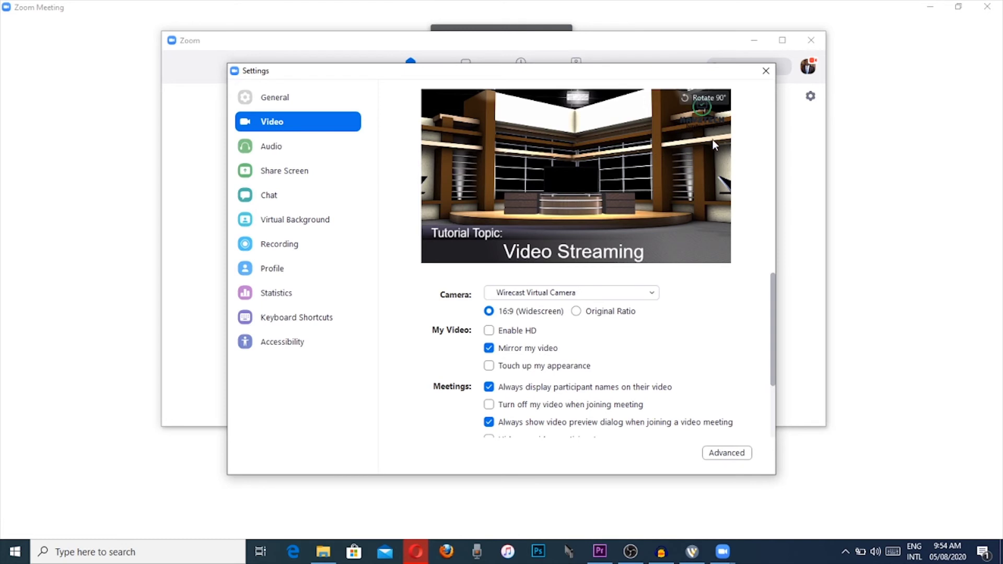
left_click(767, 71)
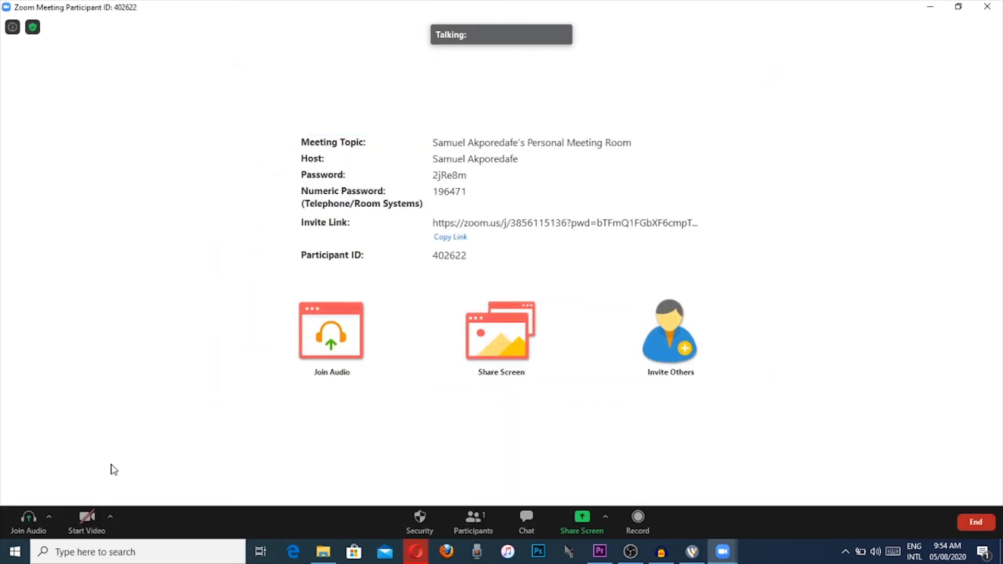
Start the meeting video with Wirecast Virtual Camera as the camera.
left_click(111, 516)
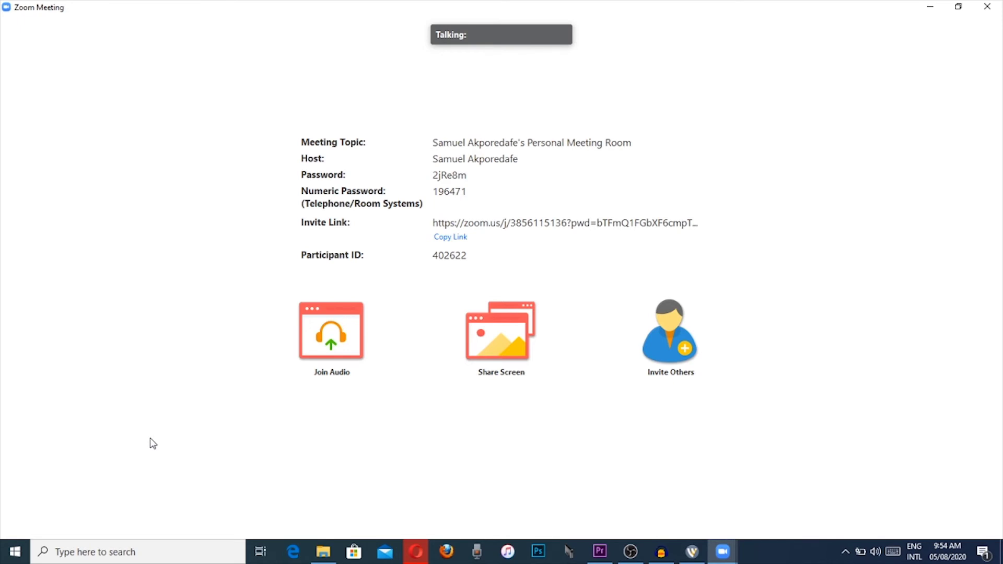
left_click(86, 516)
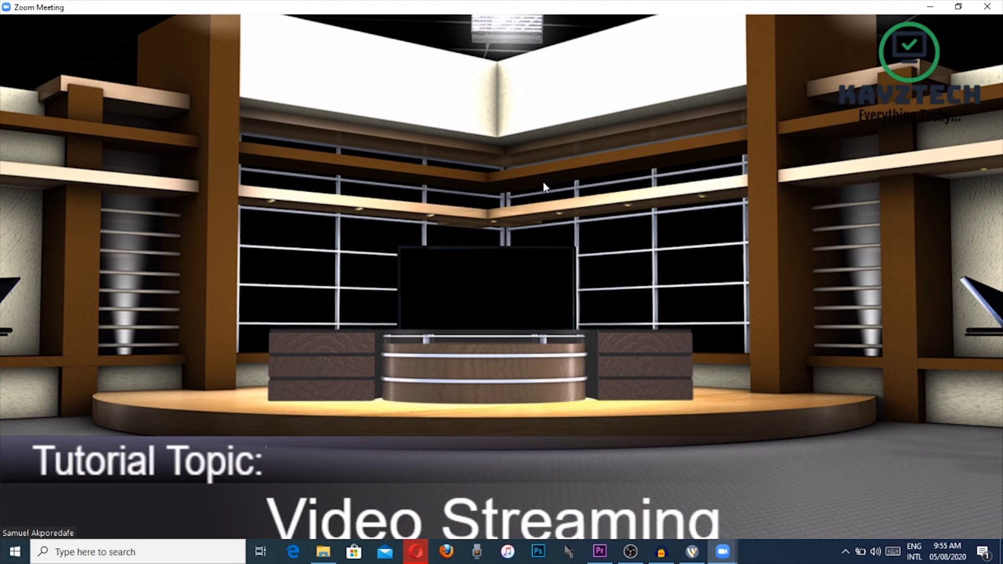
End the Zoom meeting for all participants and close the Zoom window.
left_click(986, 7)
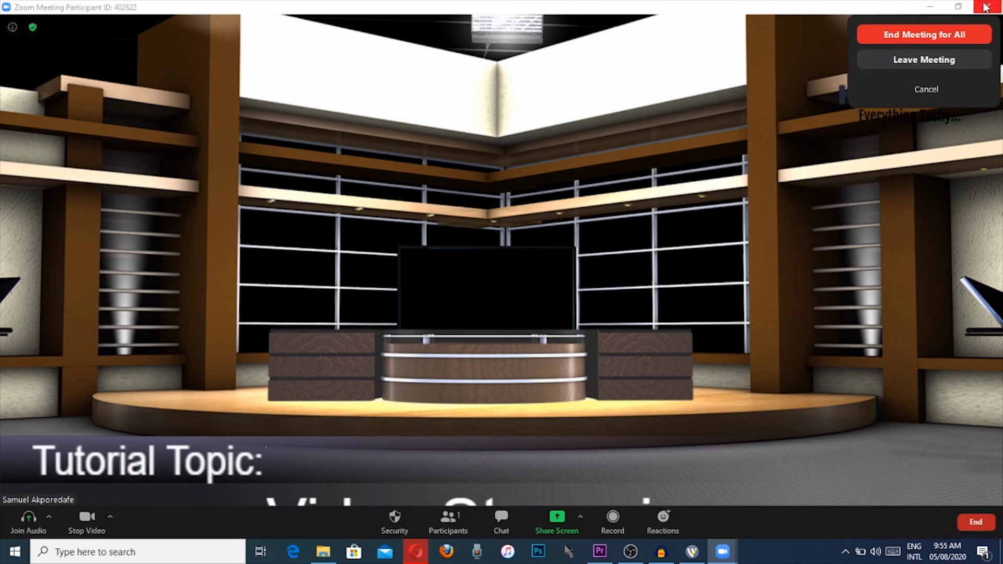
left_click(943, 32)
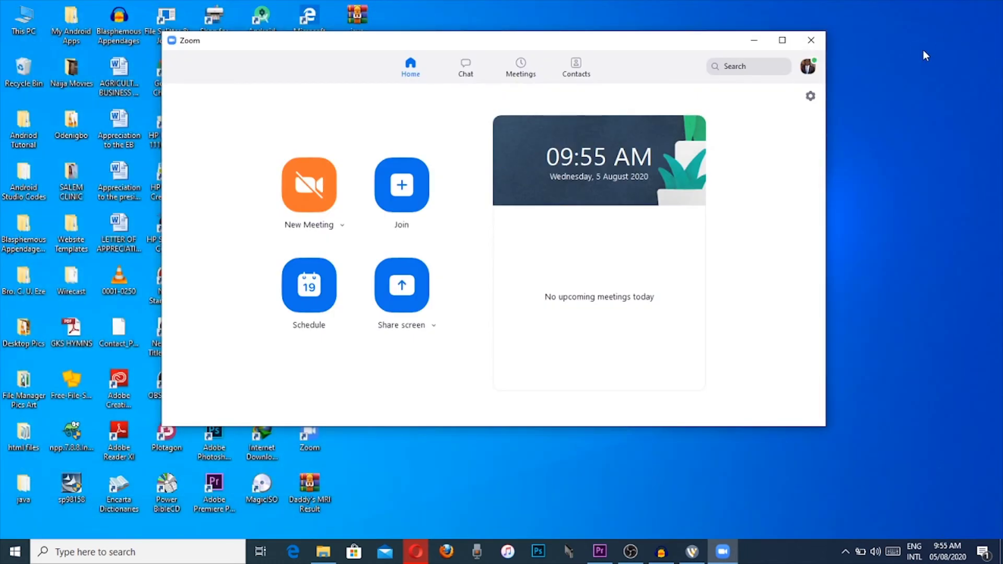
left_click(811, 40)
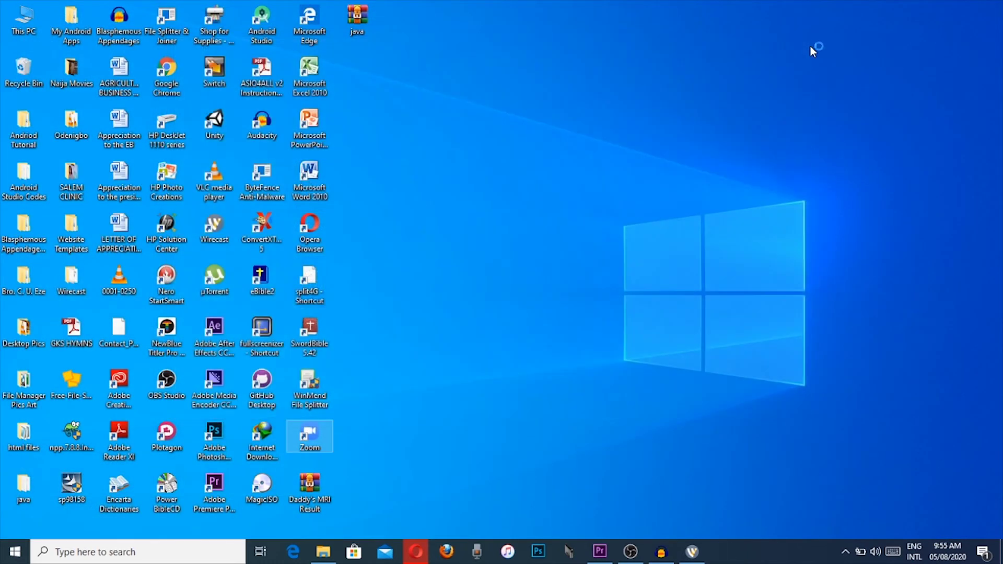
Switch back to Wirecast and add Facebook Live as an output destination, accepting the reduced-quality warning.
left_click(682, 551)
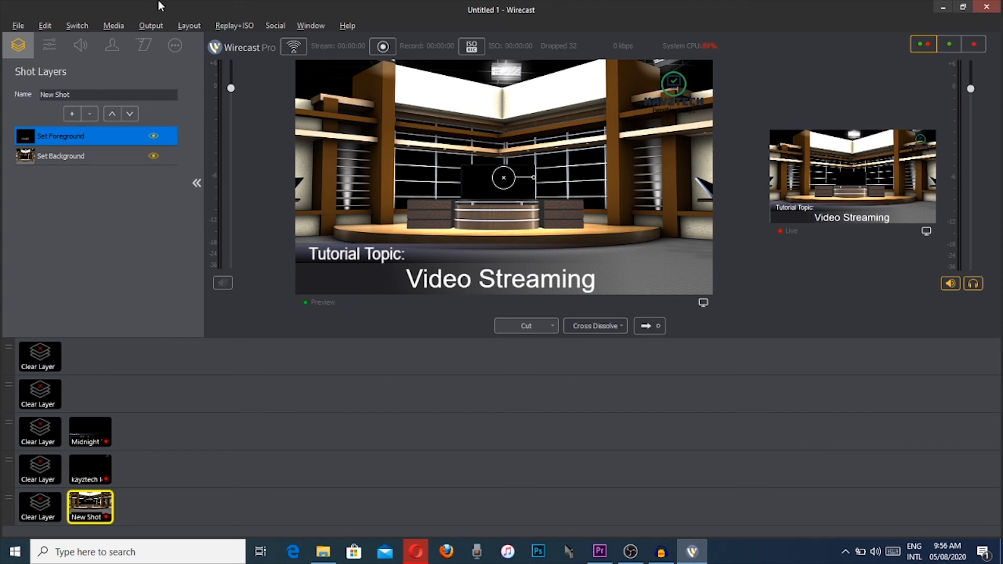
left_click(152, 25)
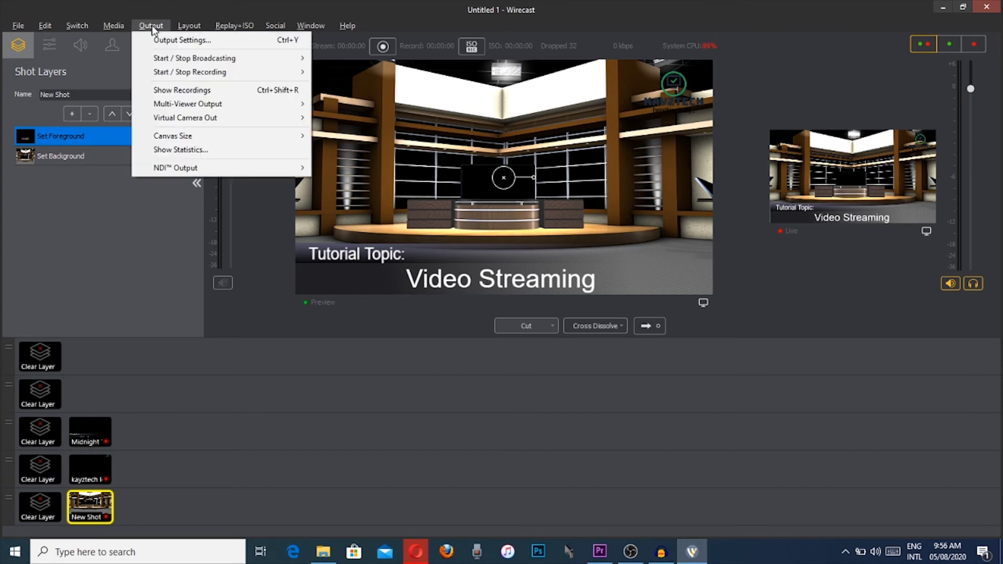
left_click(166, 41)
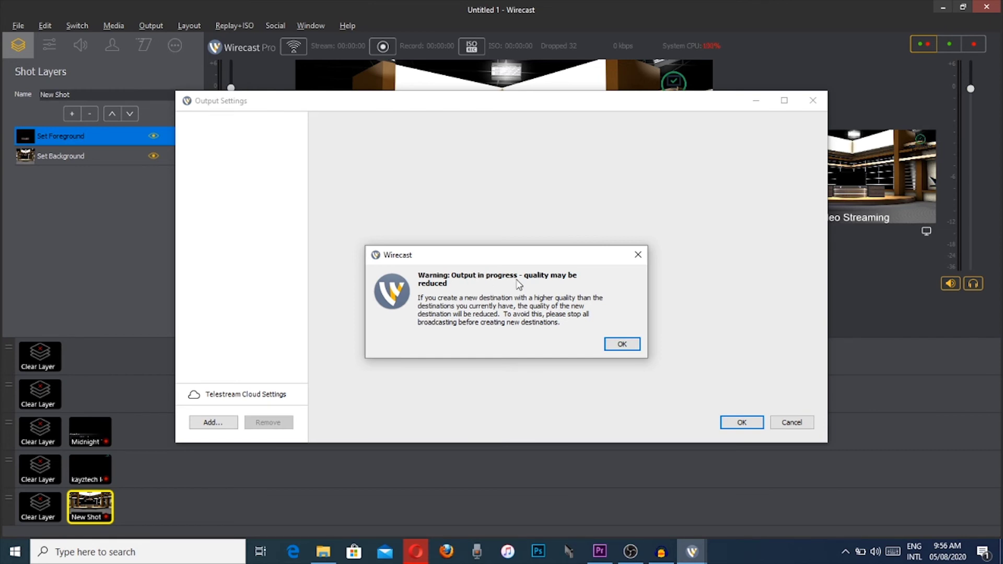
left_click(625, 346)
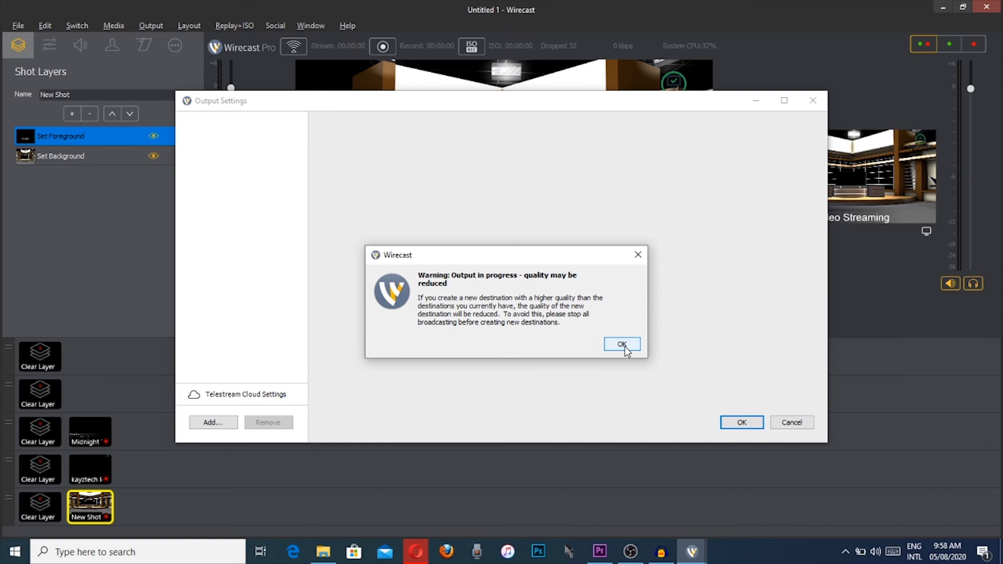
left_click(625, 347)
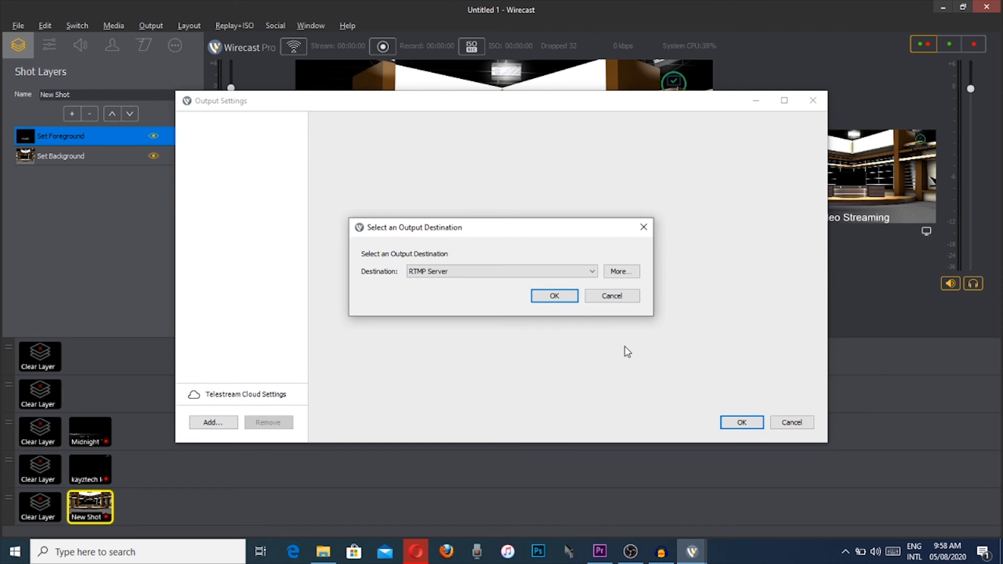
left_click(591, 271)
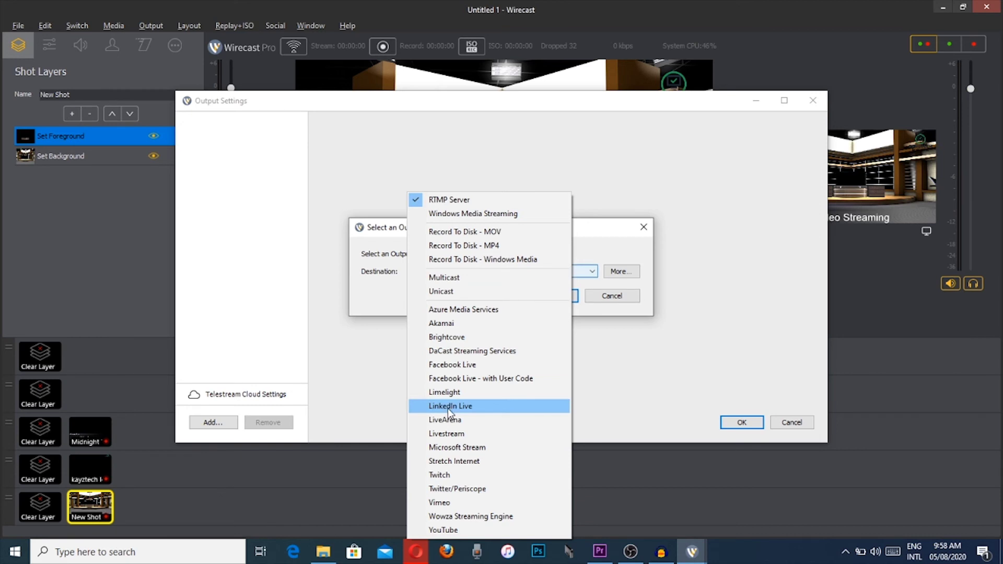
left_click(453, 365)
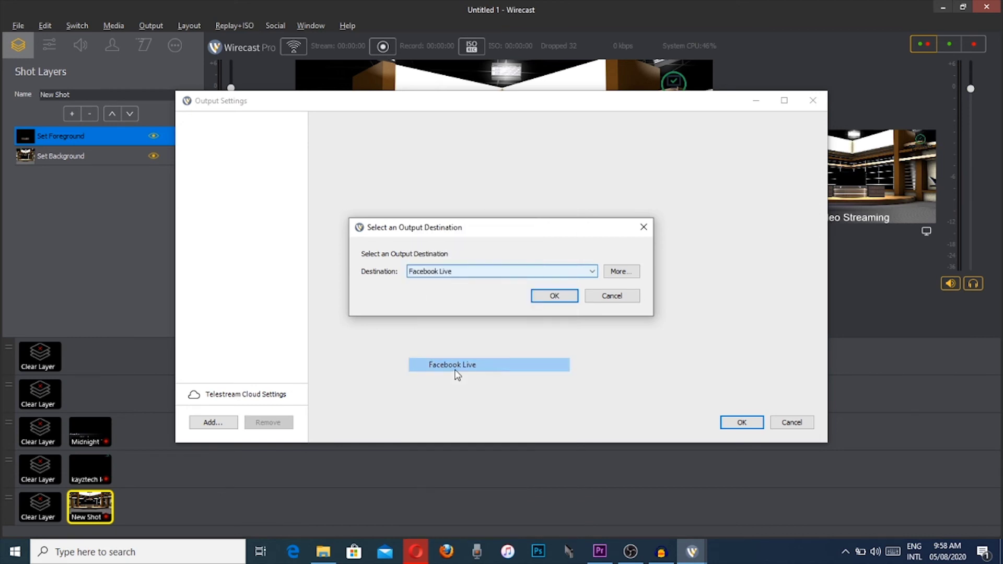
left_click(553, 296)
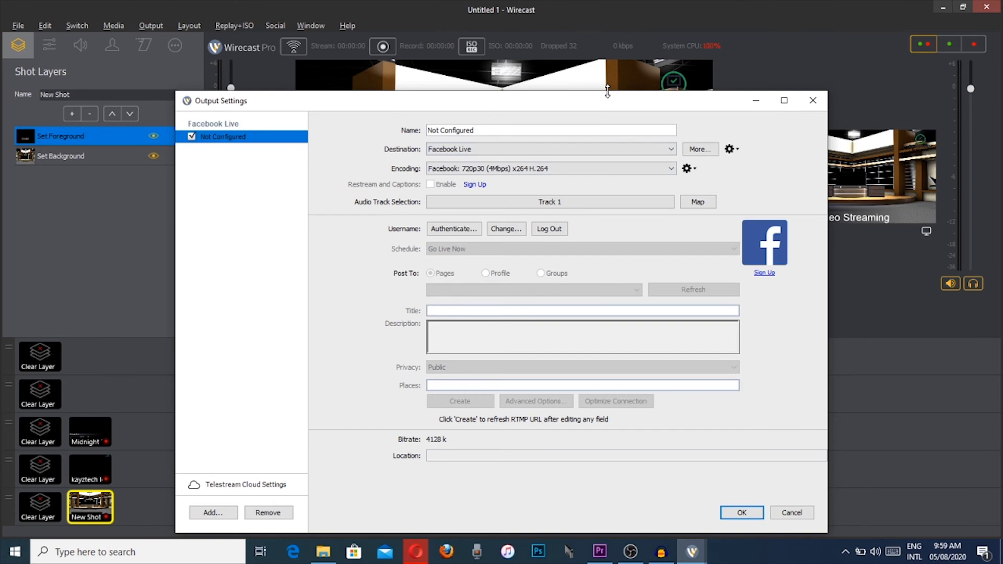
Authenticate the Facebook account for the Facebook Live destination and log it out again.
left_click_drag(606, 108, 606, 86)
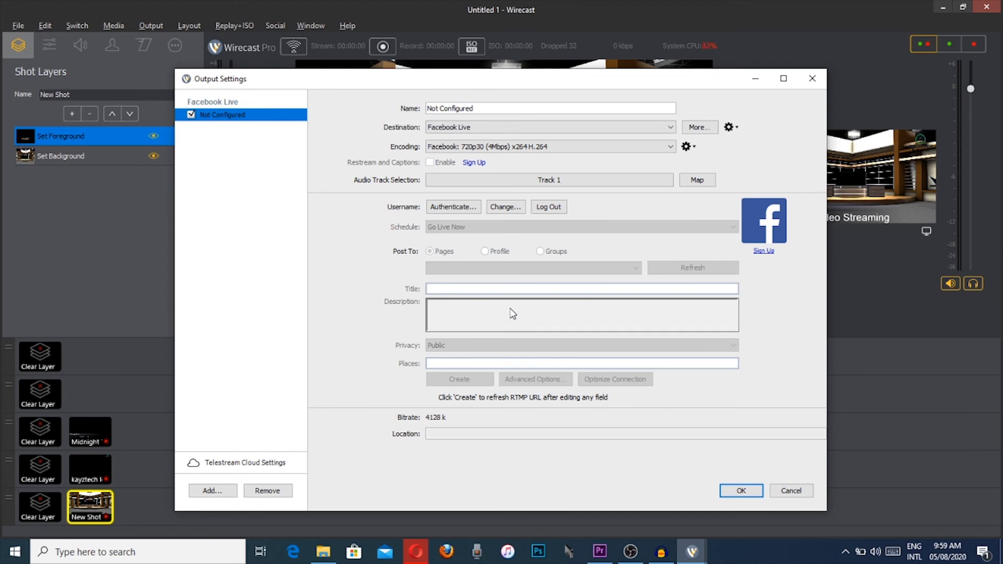
left_click(470, 211)
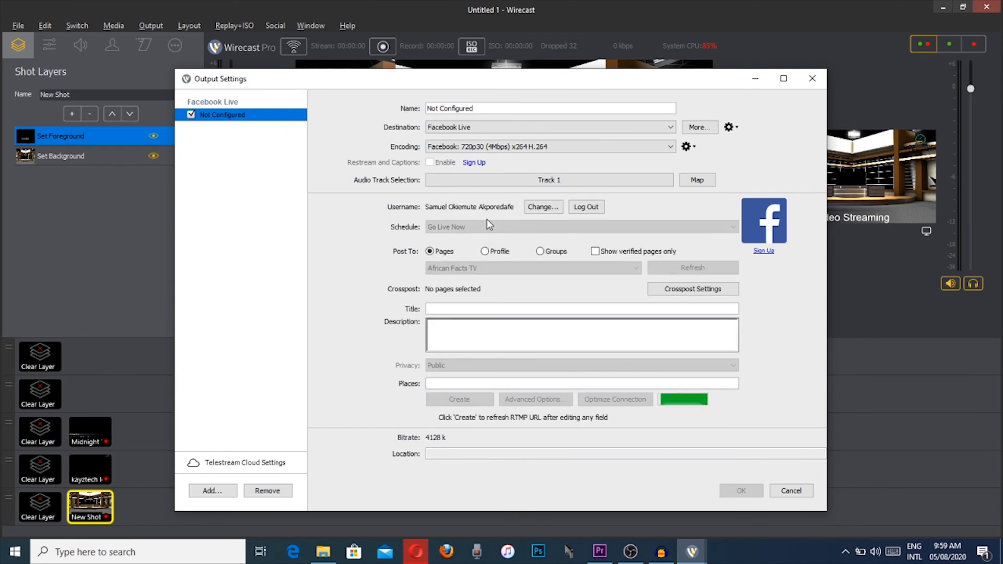
left_click(584, 208)
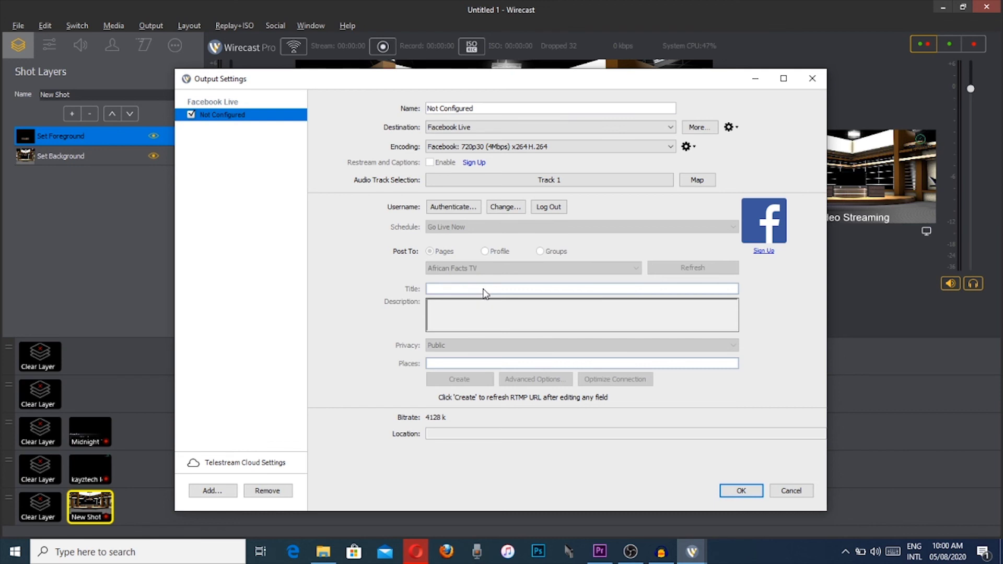
Name the Facebook Live output destination "Video Streaming".
left_click_drag(482, 108, 365, 99)
type("V")
key("BackSpace")
type("ideo Streaming")
Add an RTMP Server output destination and highlight its address and stream name fields.
left_click(213, 494)
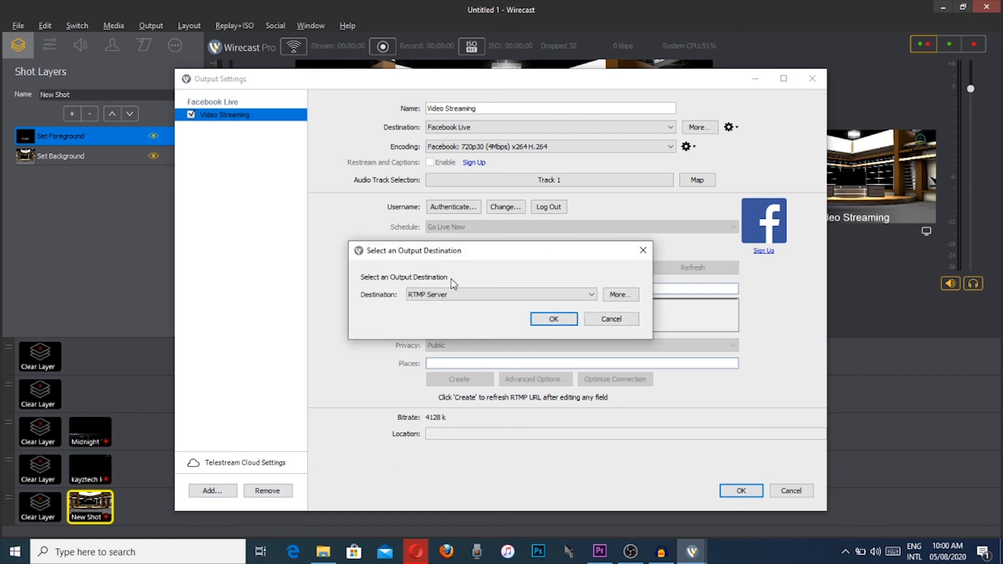
left_click(522, 295)
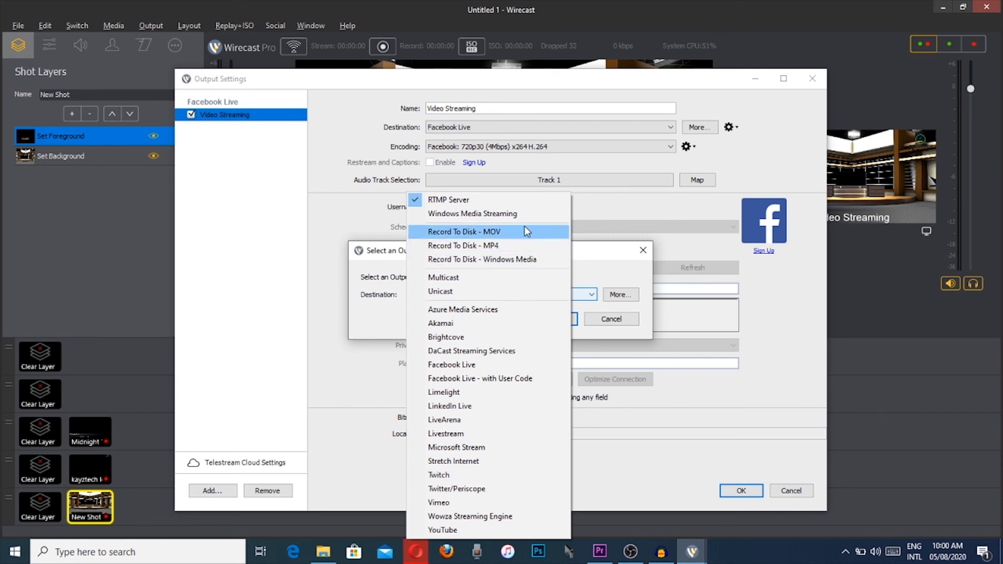
left_click(513, 202)
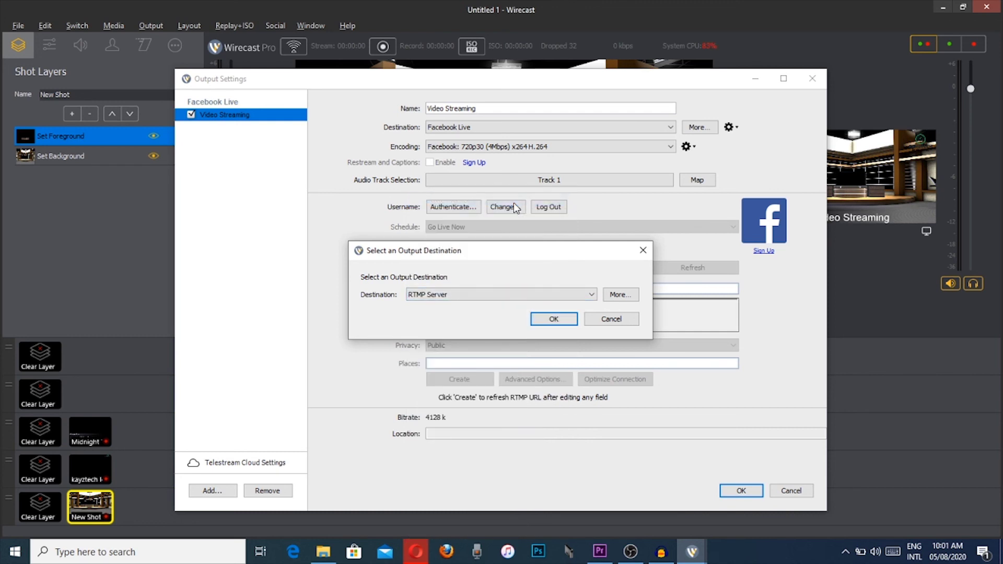
left_click(555, 319)
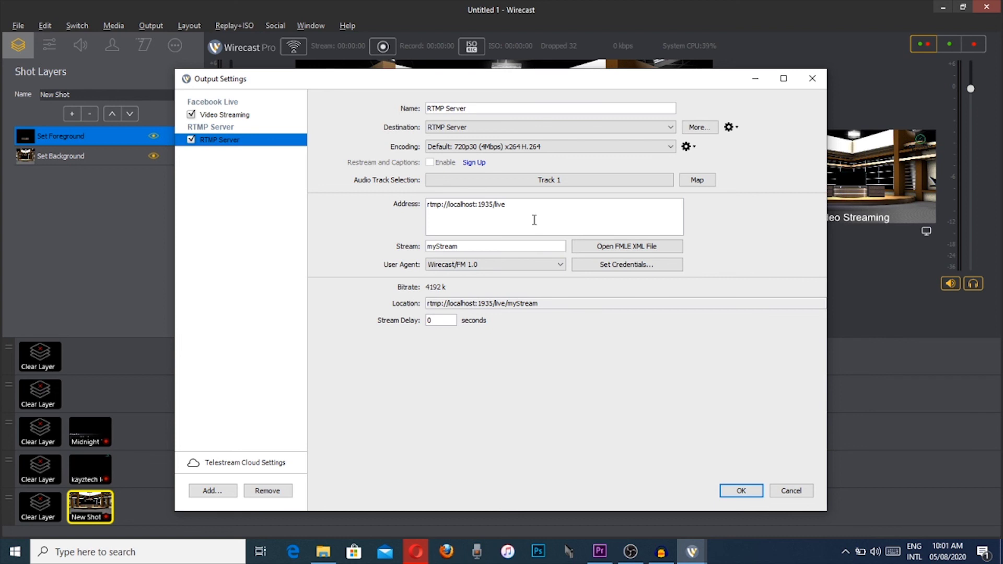
left_click_drag(524, 210, 429, 205)
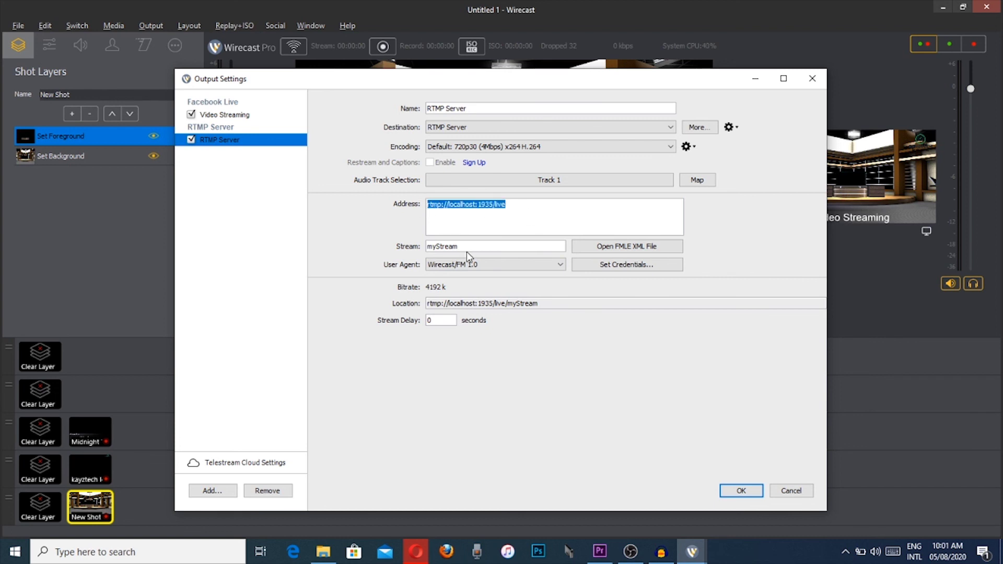
left_click_drag(465, 247, 424, 248)
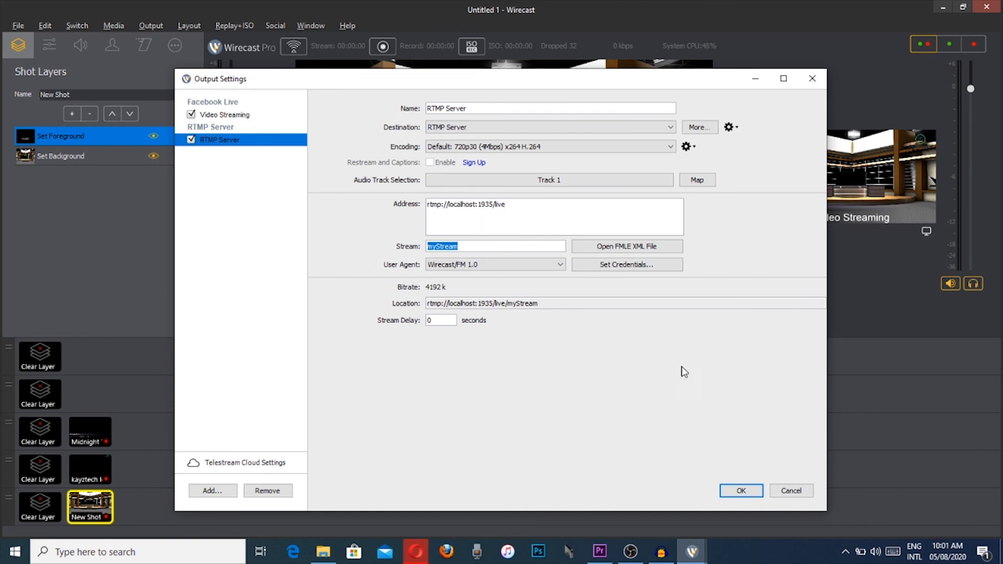
Try to save the Facebook Live and RTMP Server outputs, dismiss the error and close the output settings.
left_click(745, 494)
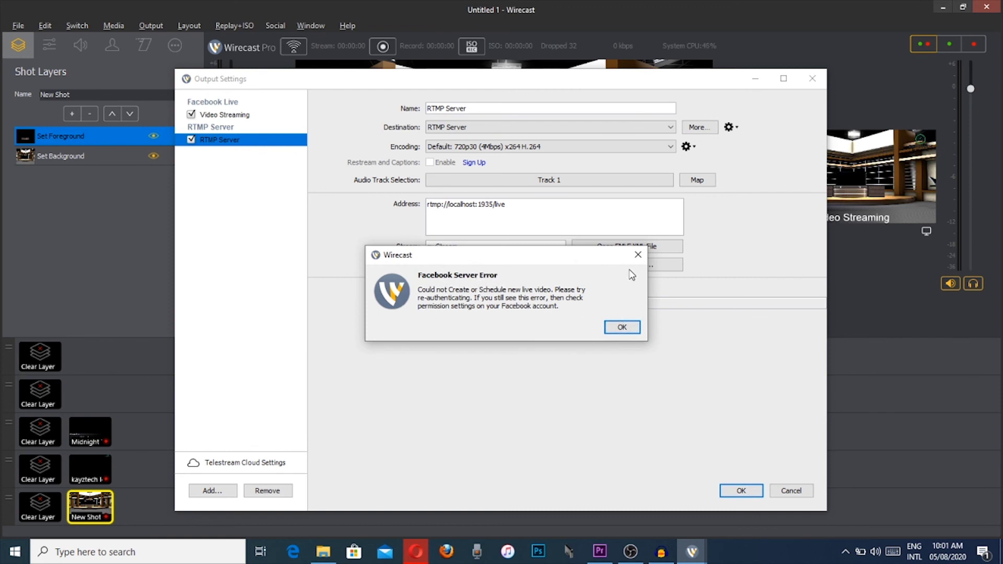
left_click(638, 255)
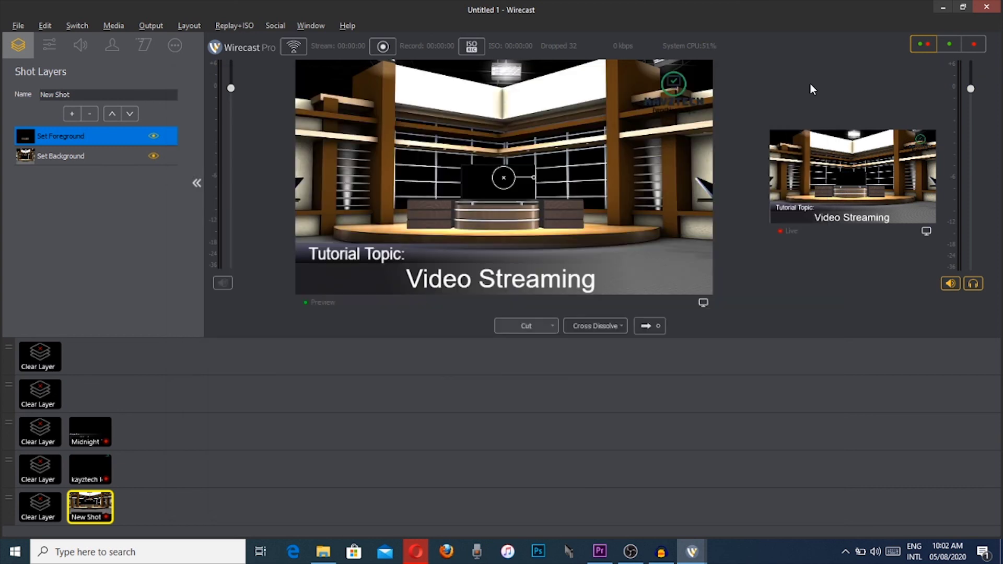
left_click(812, 83)
left_click(292, 46)
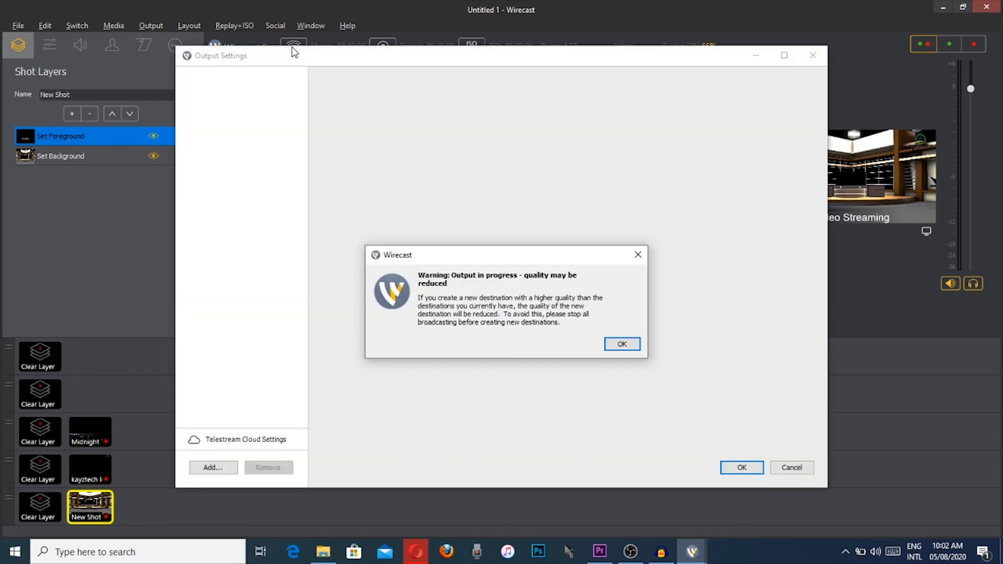
left_click(623, 343)
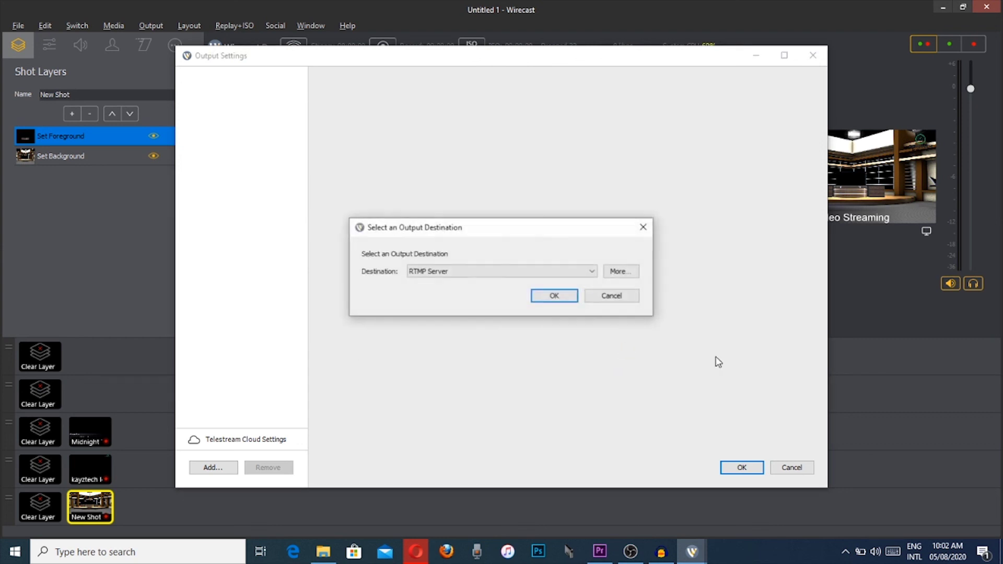
left_click(615, 303)
left_click(813, 55)
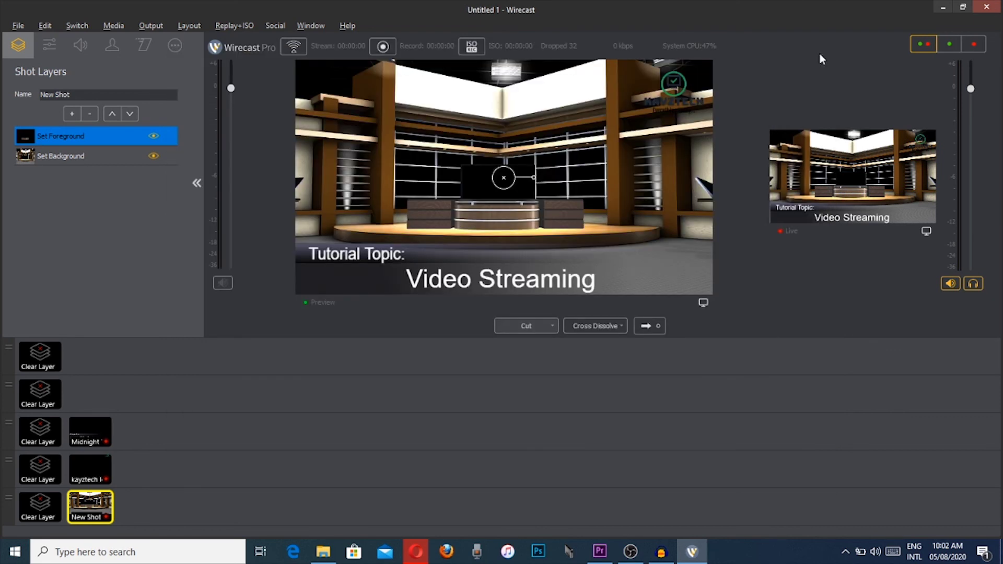